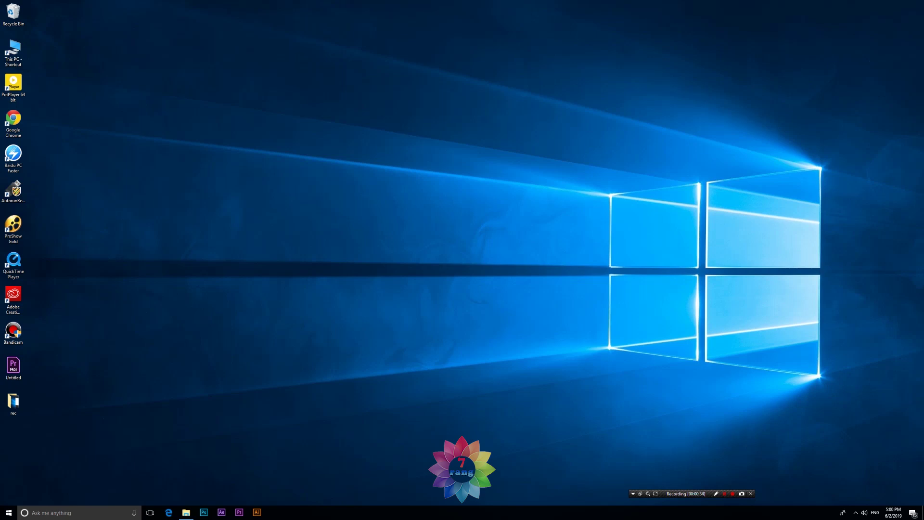
# Refresh the desktop from its right-click menu.
pyautogui.rightClick(485, 288)
pyautogui.click(501, 329)
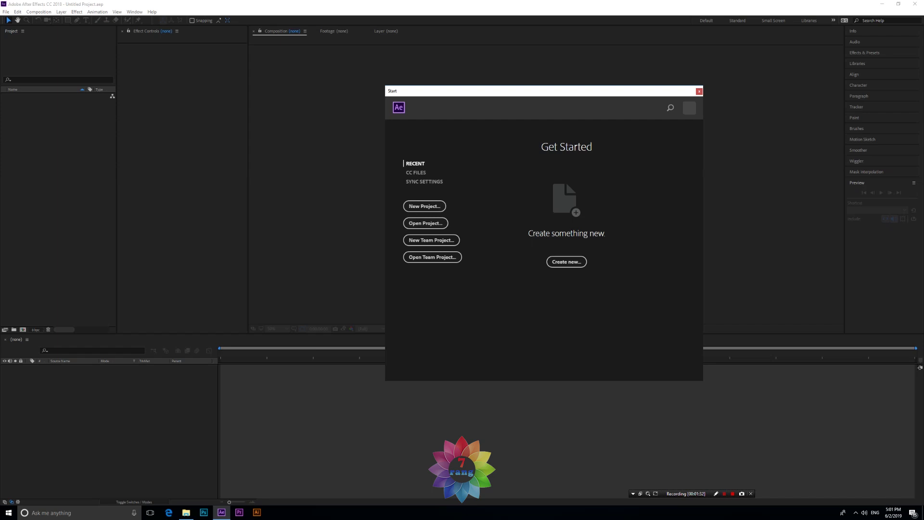
# Start a new empty project and bring up the Window > Workspace layout list.
pyautogui.click(424, 206)
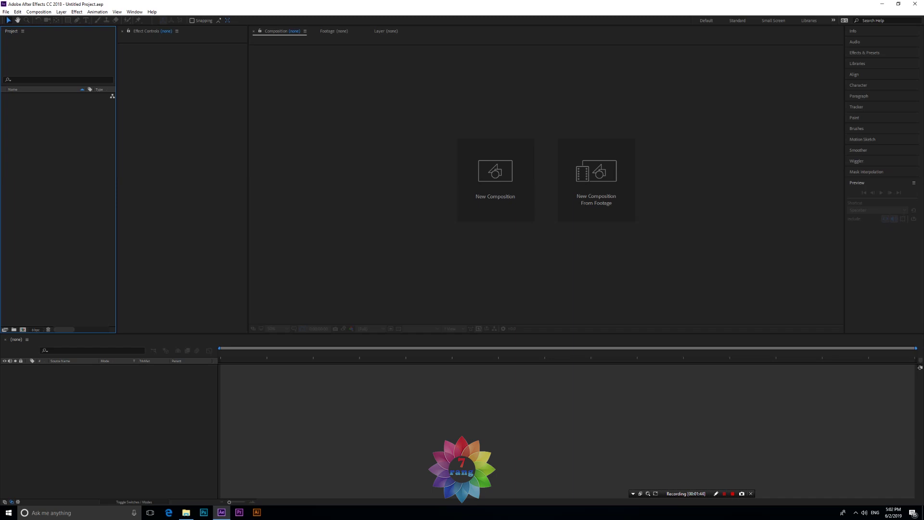
pyautogui.click(134, 12)
pyautogui.moveTo(147, 20)
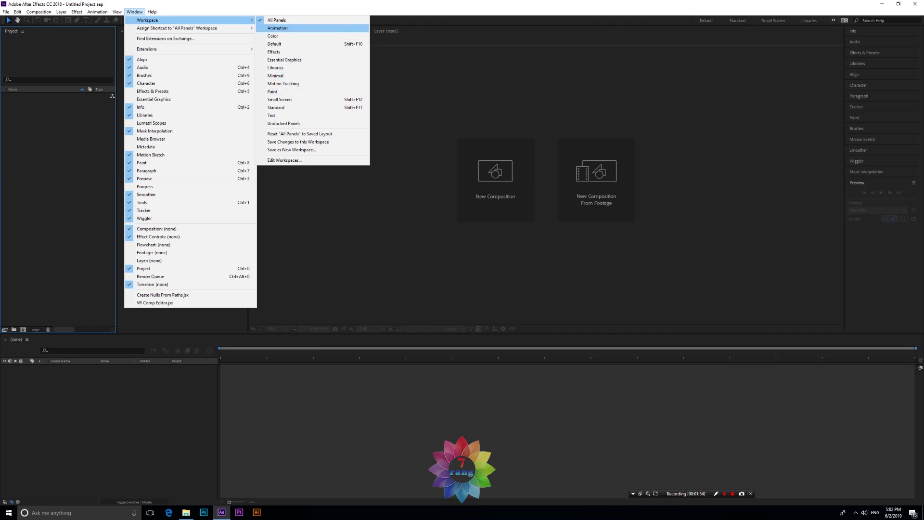
# Apply the All Panels workspace layout, leaving the Import File dialog open on the work dugun folder.
pyautogui.click(288, 20)
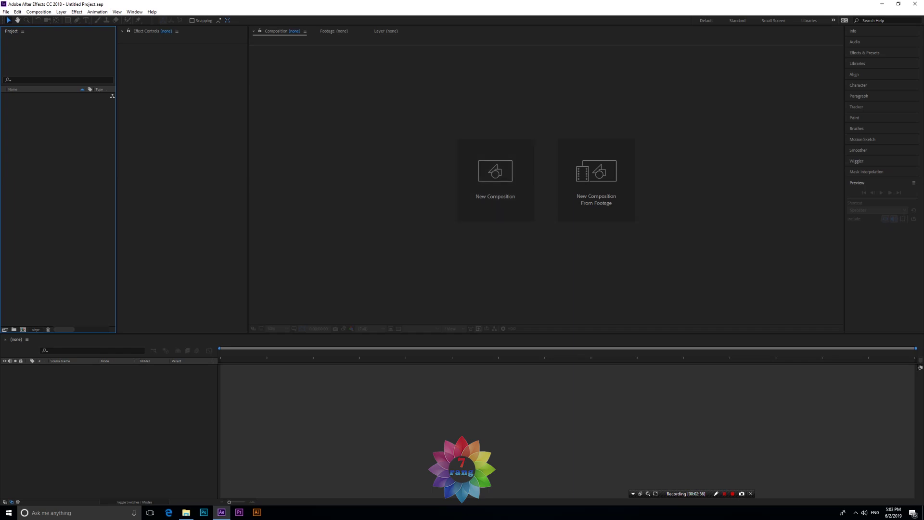
pyautogui.click(45, 146)
# Import aval.mp4 from the fatih&elif folder into the Project panel.
pyautogui.doubleClick(51, 152)
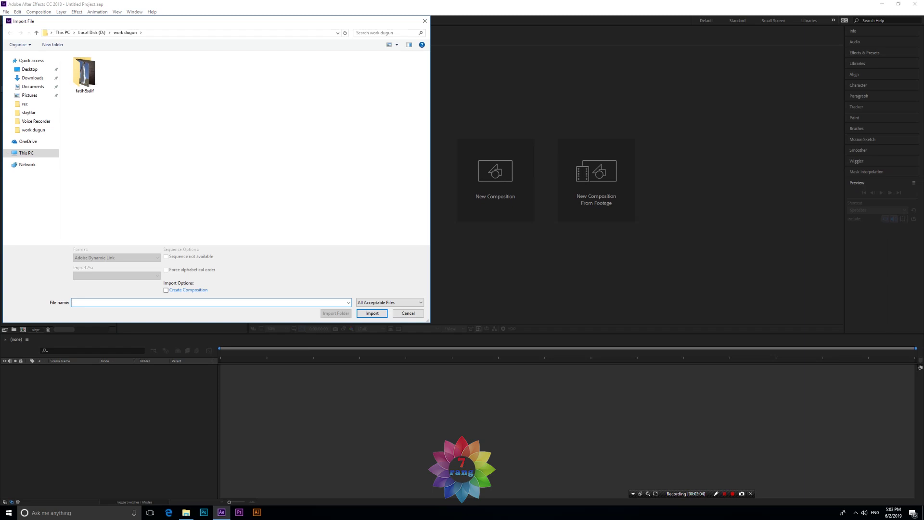
pyautogui.click(168, 85)
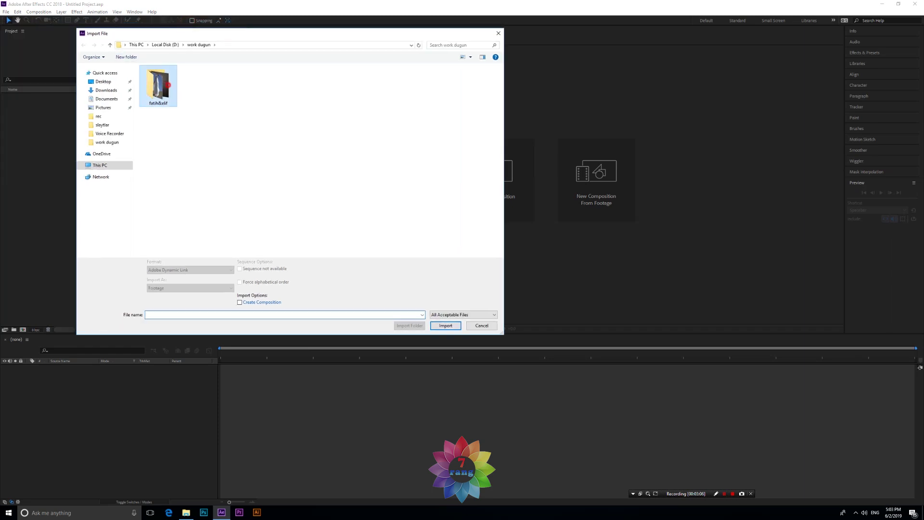
pyautogui.doubleClick(168, 85)
pyautogui.click(154, 108)
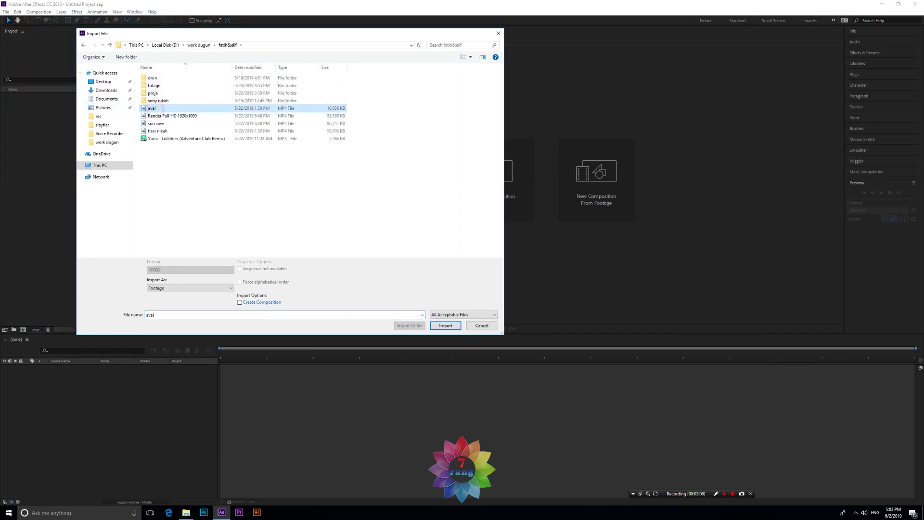
pyautogui.click(446, 326)
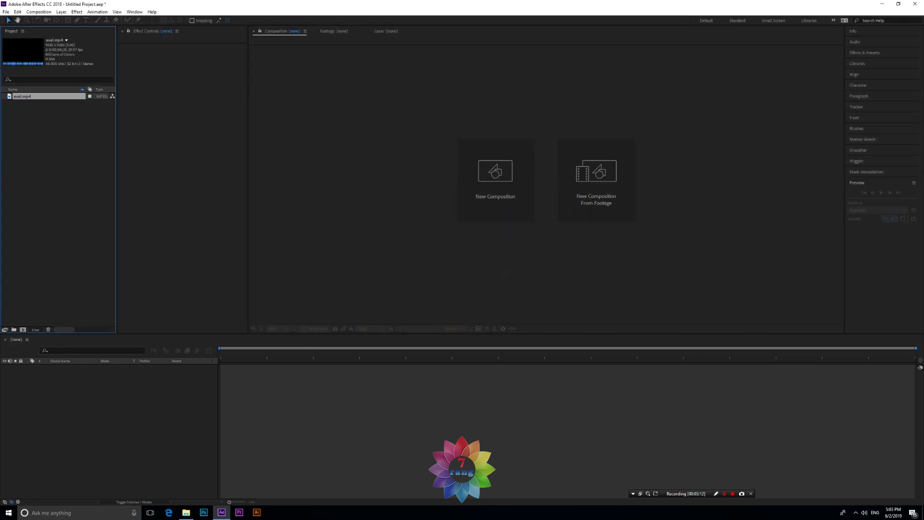
pyautogui.doubleClick(41, 185)
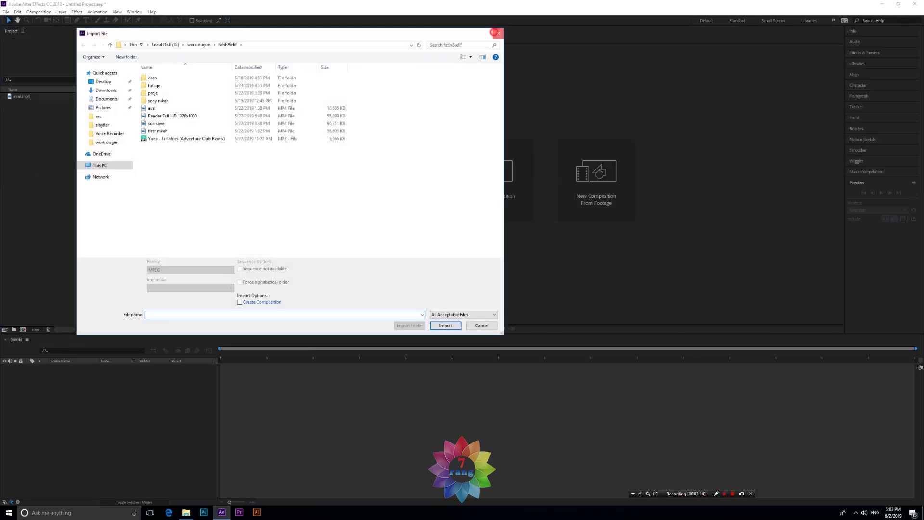
pyautogui.click(496, 33)
# In File Explorer, go to Local Disk (D:) and select the work dugun folder.
pyautogui.click(186, 513)
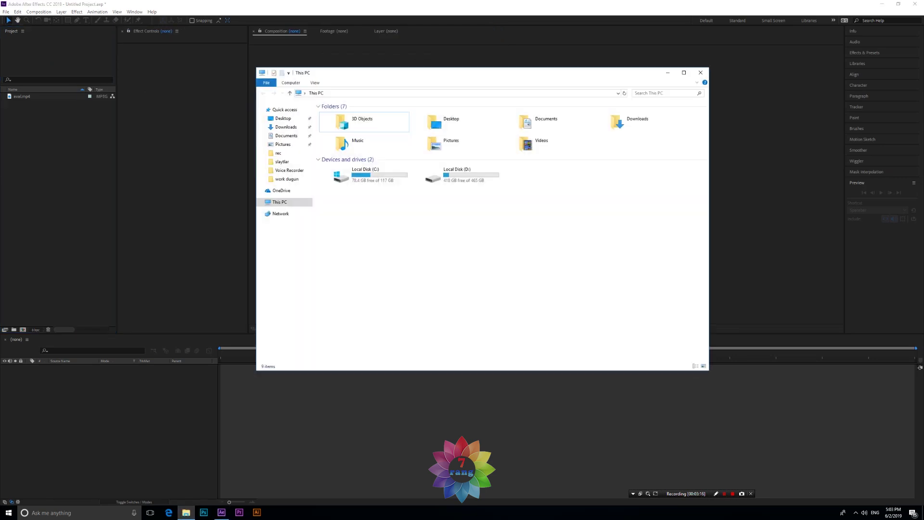
pyautogui.doubleClick(448, 173)
pyautogui.click(342, 129)
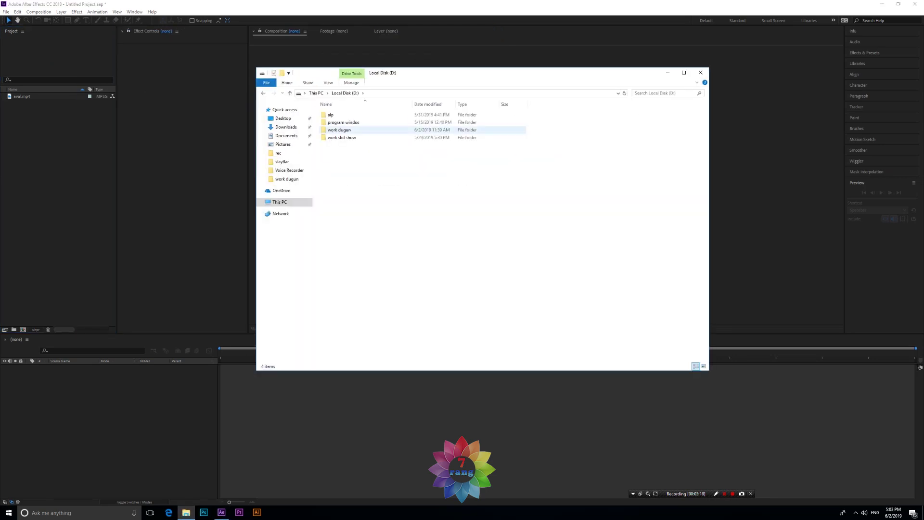
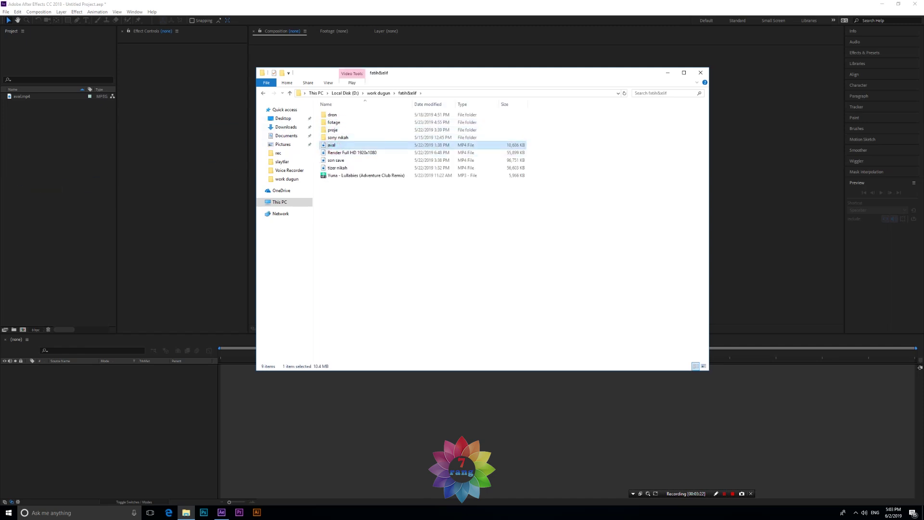
# Delete the duplicate aval.mp4 import from the Project panel.
pyautogui.click(70, 135)
pyautogui.click(26, 103)
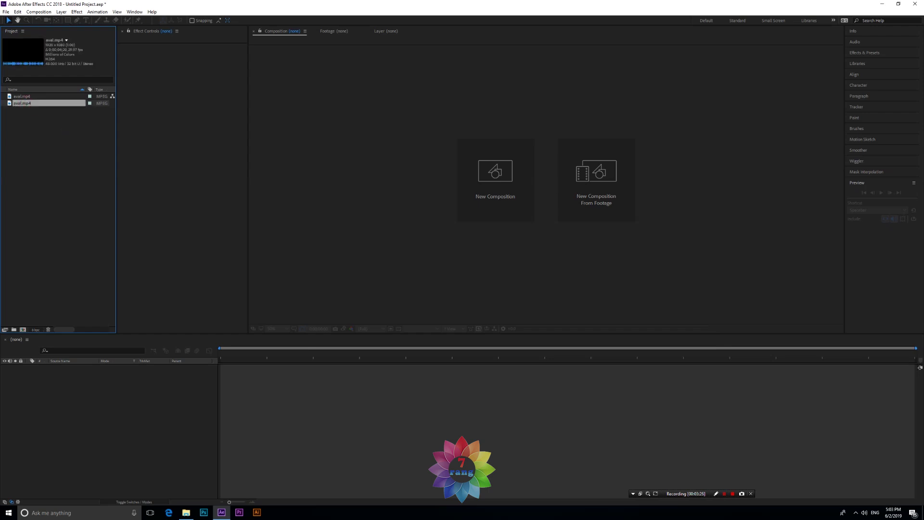
pyautogui.press('Delete')
# Select aval.mp4 and widen the project list and effect settings panels.
pyautogui.click(22, 95)
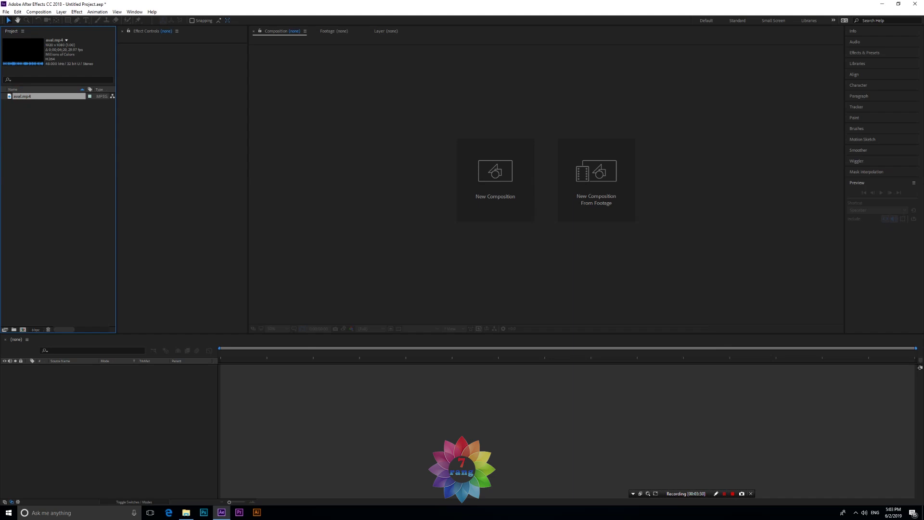
pyautogui.moveTo(117, 137); pyautogui.dragTo(156, 137)
pyautogui.moveTo(248, 143); pyautogui.dragTo(261, 142)
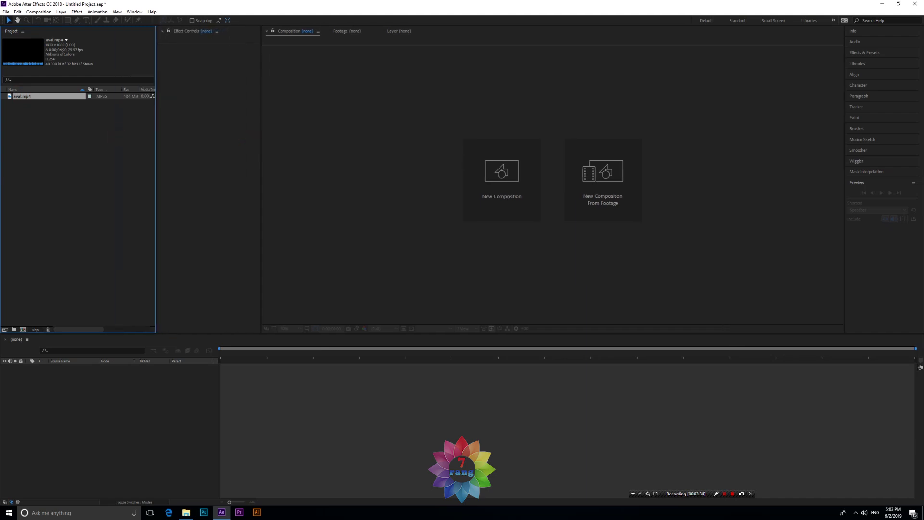
# Create a composition named aval from aval.mp4 via the New Composition icon.
pyautogui.click(28, 114)
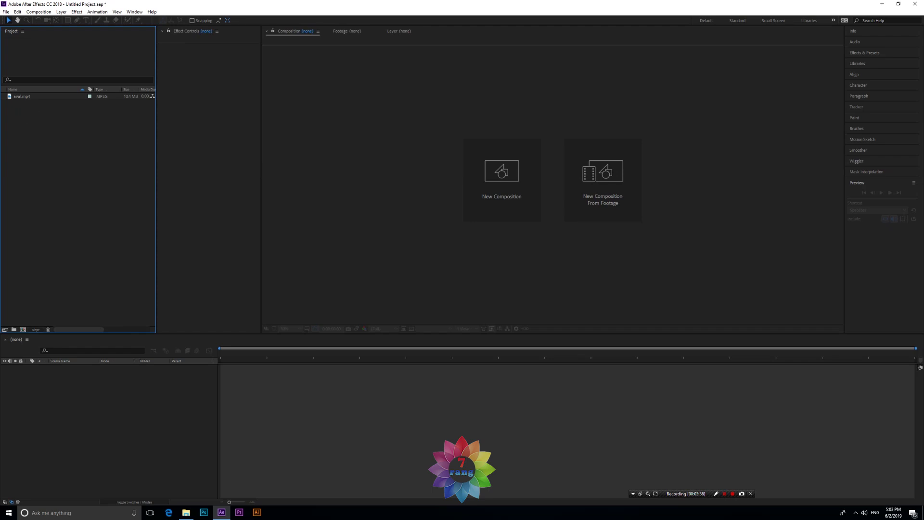
pyautogui.click(24, 96)
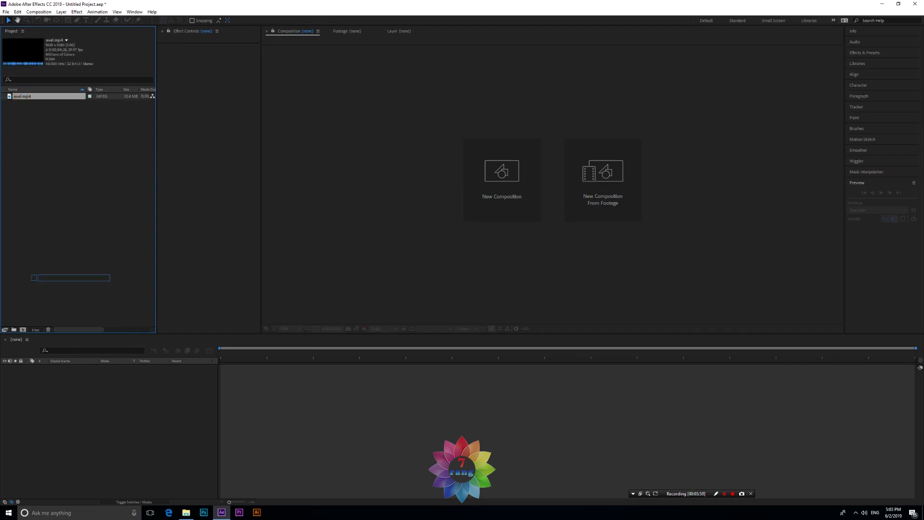
pyautogui.moveTo(23, 329); pyautogui.dragTo(23, 330)
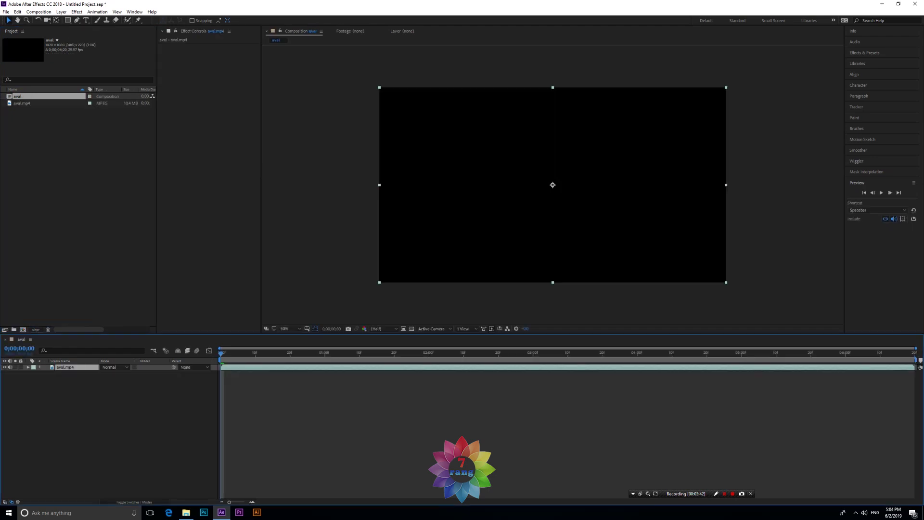
pyautogui.hotkey('ctrl', 'z')
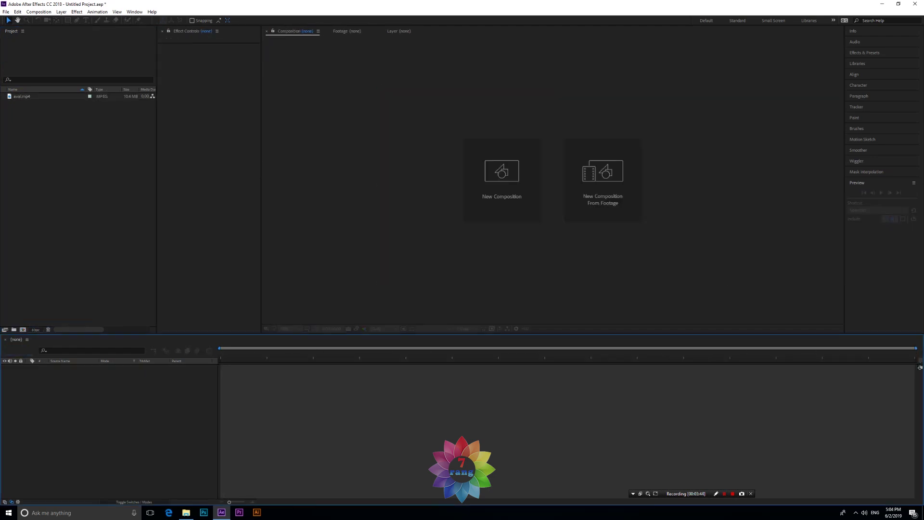
pyautogui.hotkey('ctrl', 'shift', 'z')
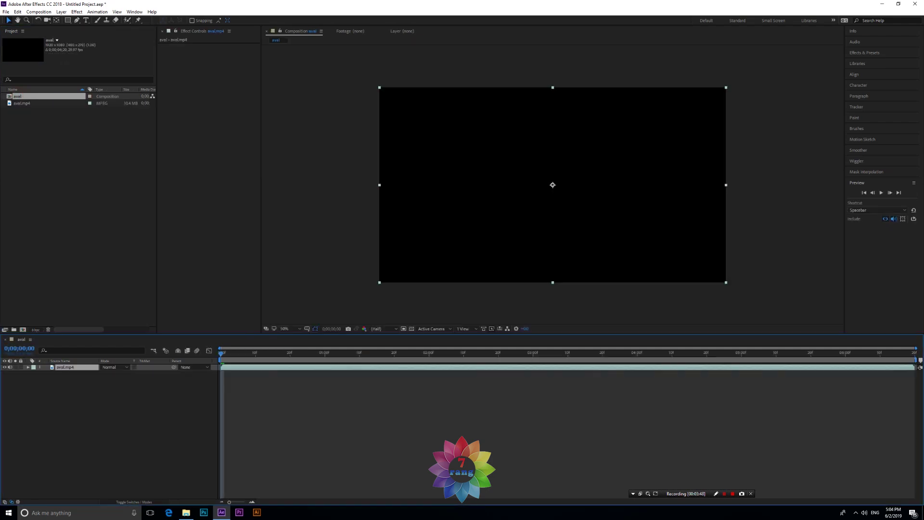
pyautogui.hotkey('ctrl', 'z')
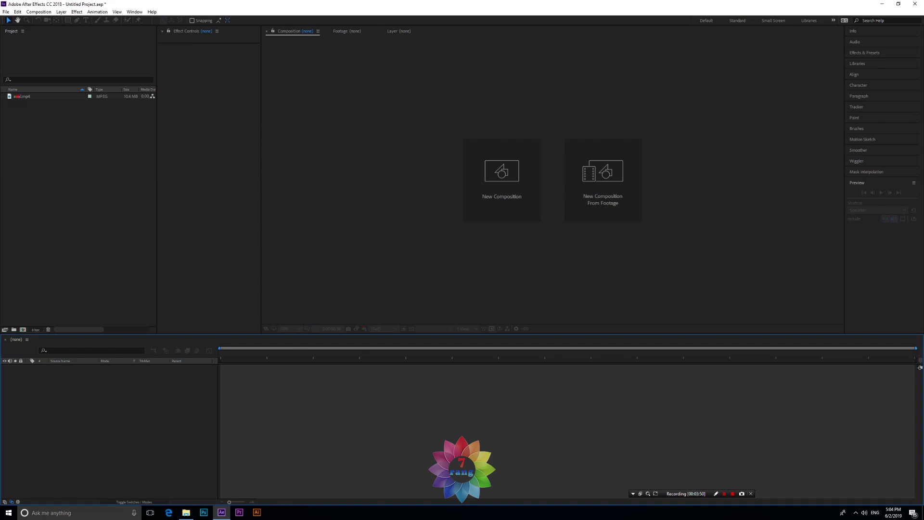
pyautogui.hotkey('ctrl', 'shift', 'z')
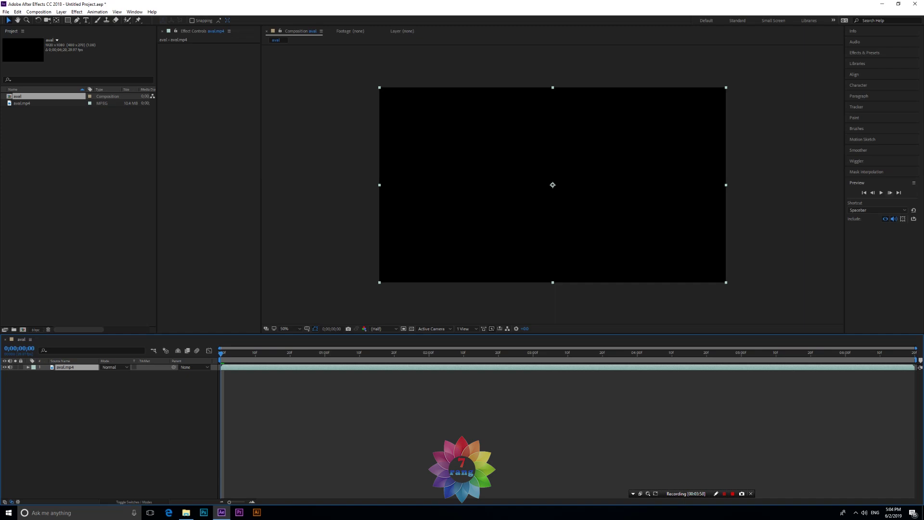
pyautogui.press('space')
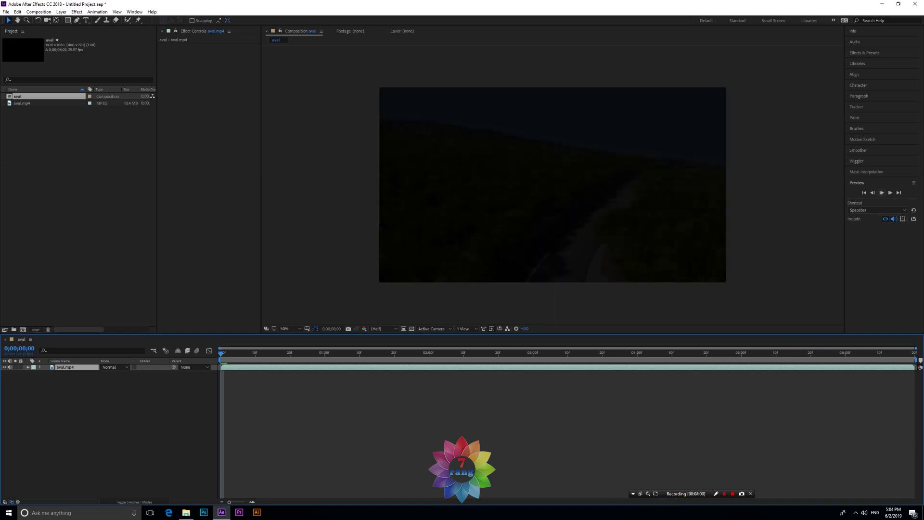
# Mute the computer's sound from the taskbar volume control during preview playback.
pyautogui.press('space')
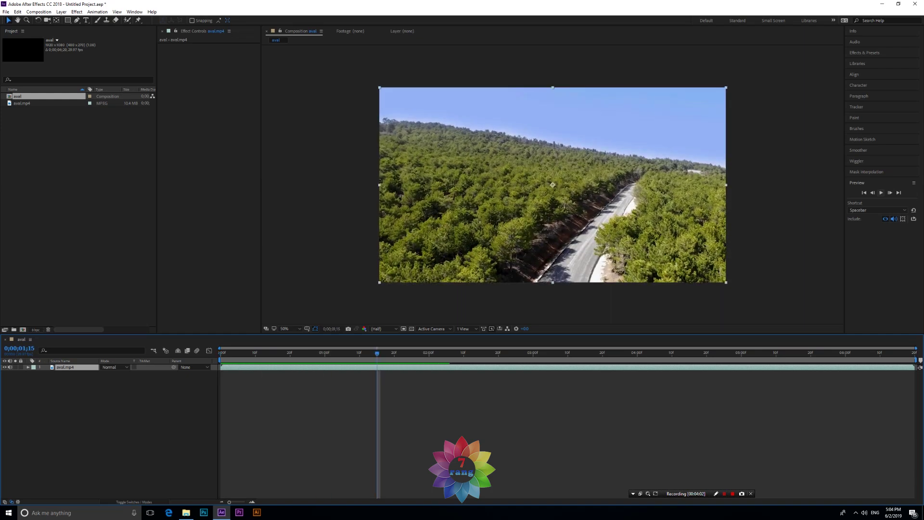
pyautogui.press('space')
pyautogui.press('space')
pyautogui.click(865, 512)
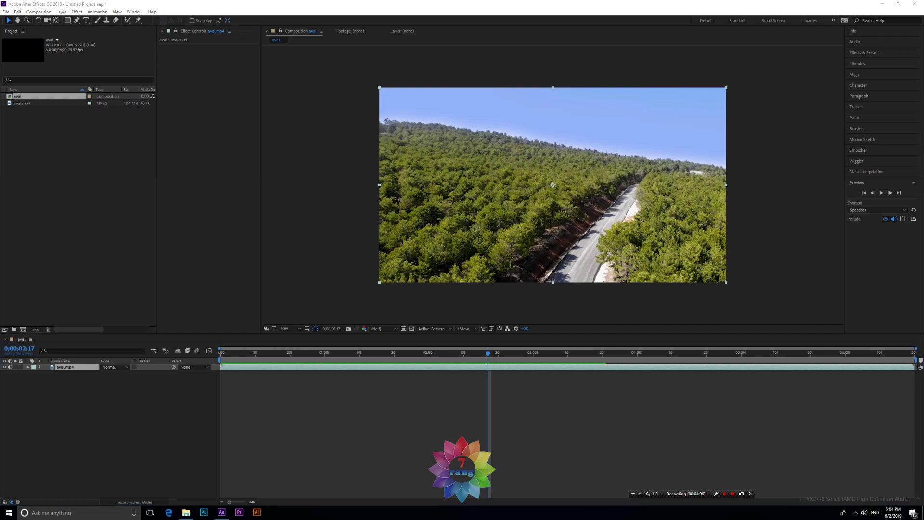
pyautogui.moveTo(900, 495); pyautogui.dragTo(819, 495)
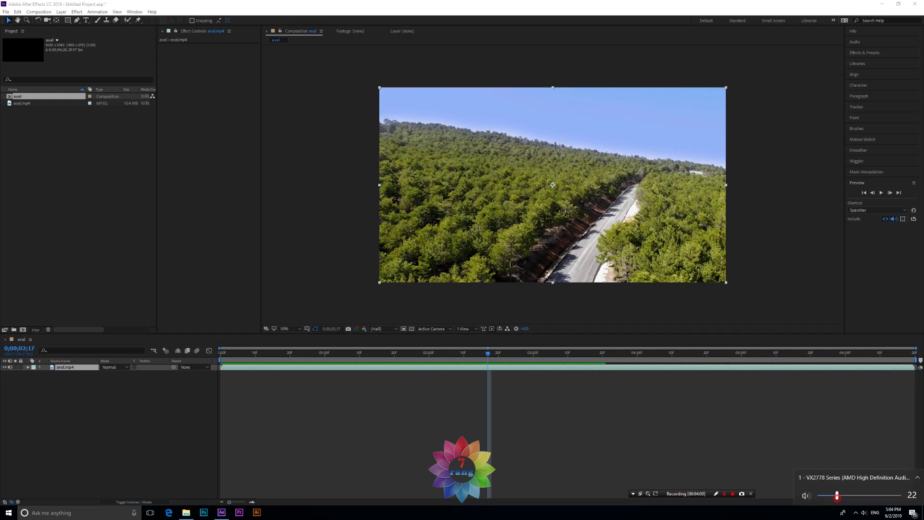
pyautogui.click(546, 415)
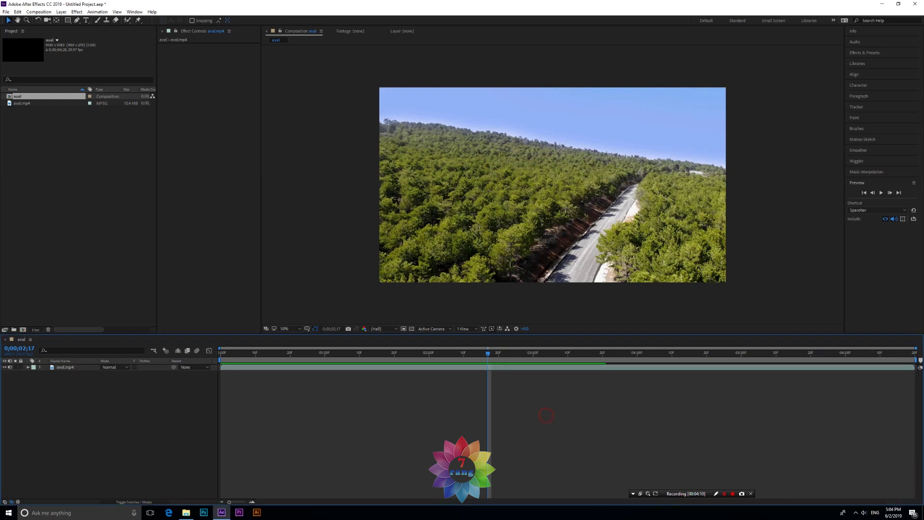
# Replay the aval preview, stop it, and set the current time to 0;00;00;04.
pyautogui.click(882, 193)
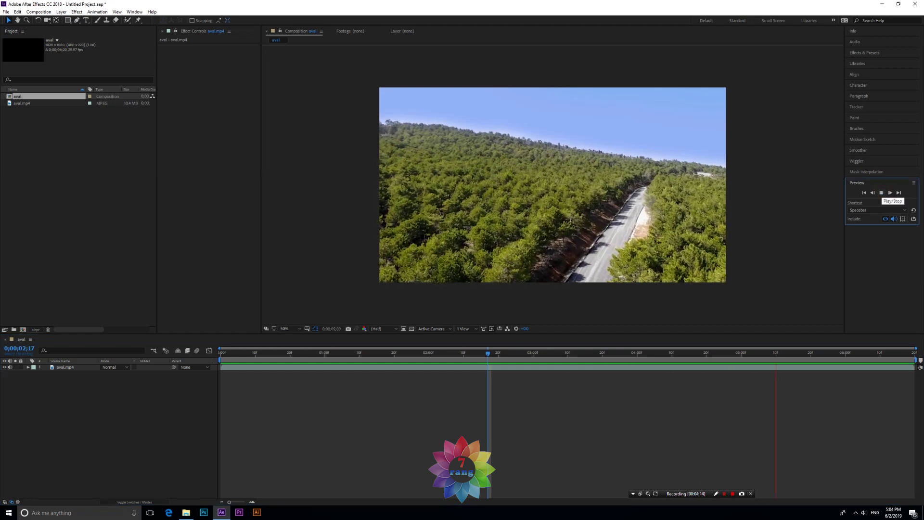
pyautogui.press('space')
pyautogui.click(234, 353)
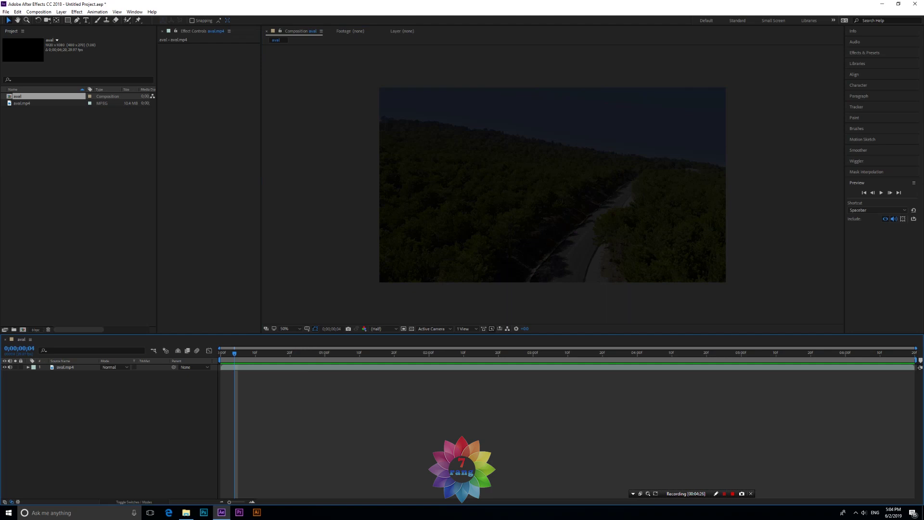
# Zoom into the road area, then set the viewer magnification back to Fit.
pyautogui.moveTo(564, 197); pyautogui.dragTo(599, 218)
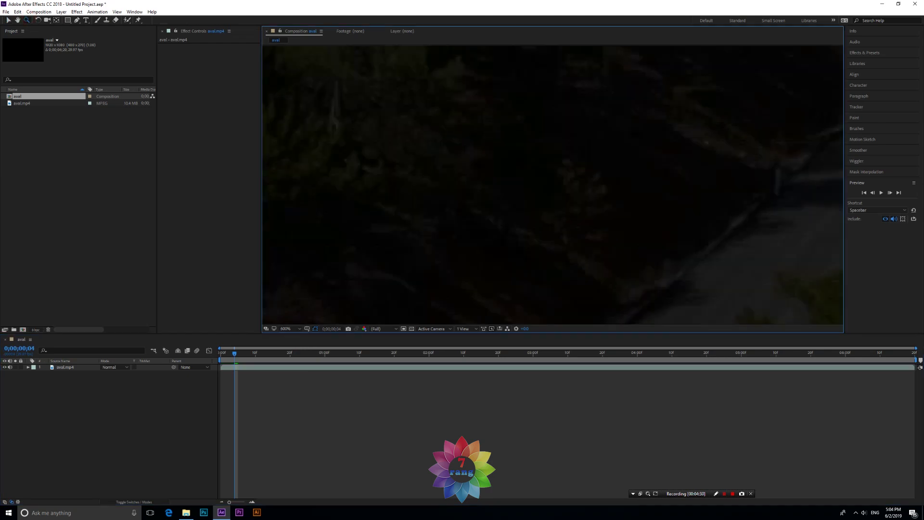
pyautogui.press('.')
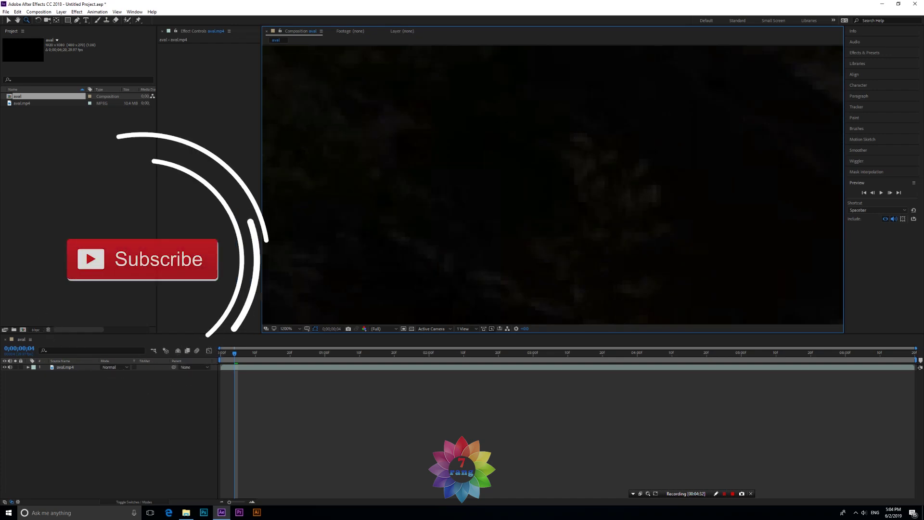
pyautogui.press(',')
pyautogui.press(',')
pyautogui.press(',')
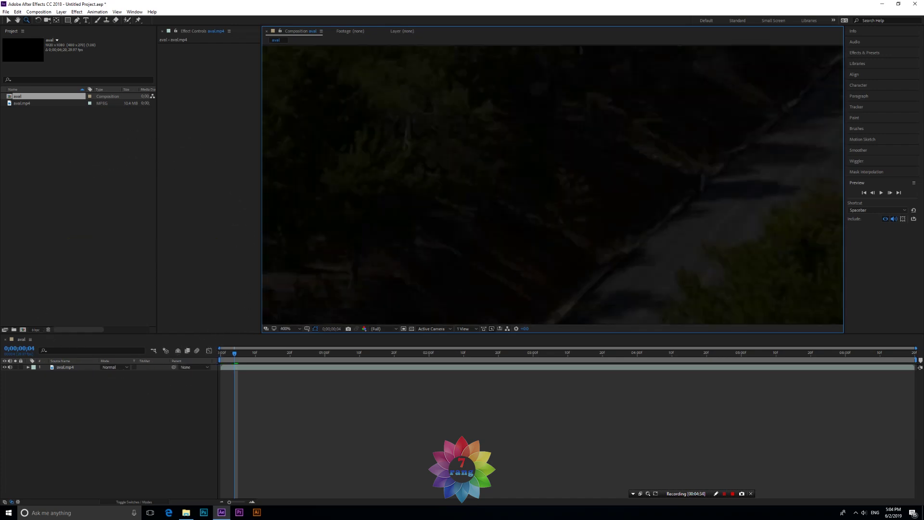
pyautogui.press('.')
pyautogui.press('.')
pyautogui.press('.')
pyautogui.press('.')
pyautogui.press('.')
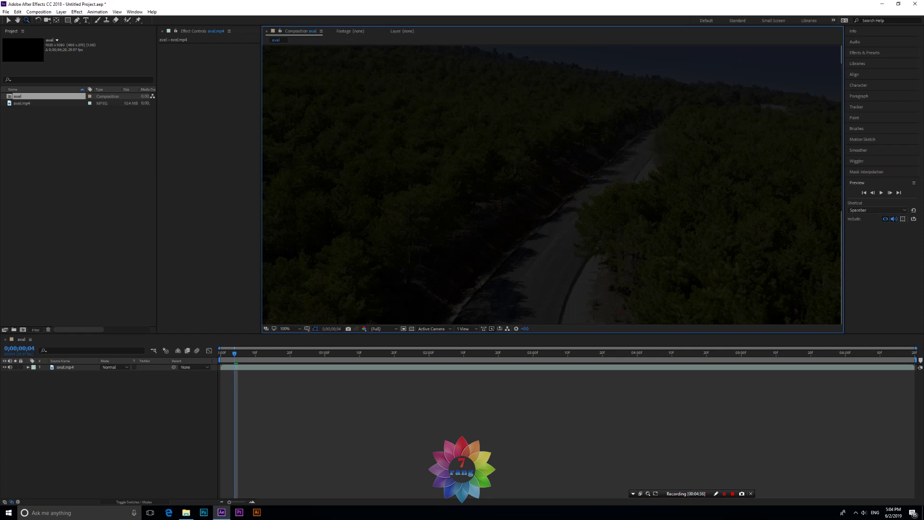
pyautogui.press(',')
pyautogui.press(',')
pyautogui.press(',')
pyautogui.click(287, 329)
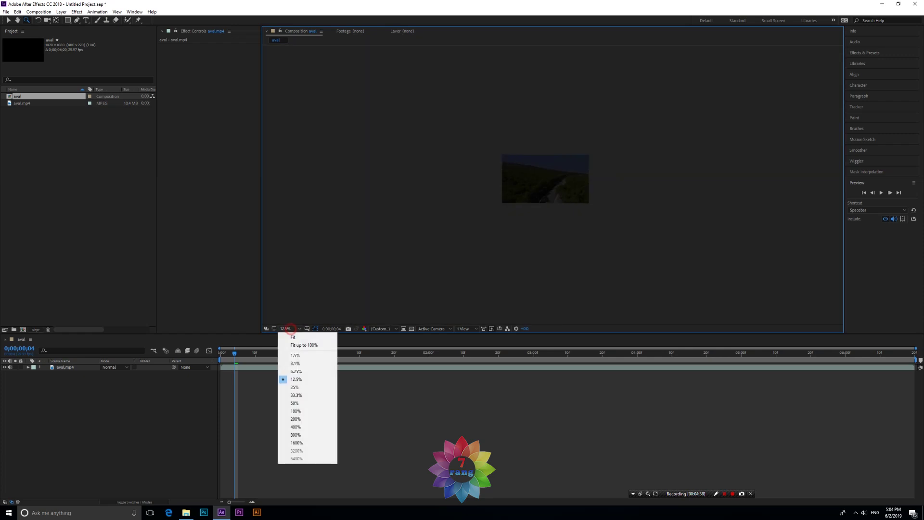
pyautogui.click(292, 336)
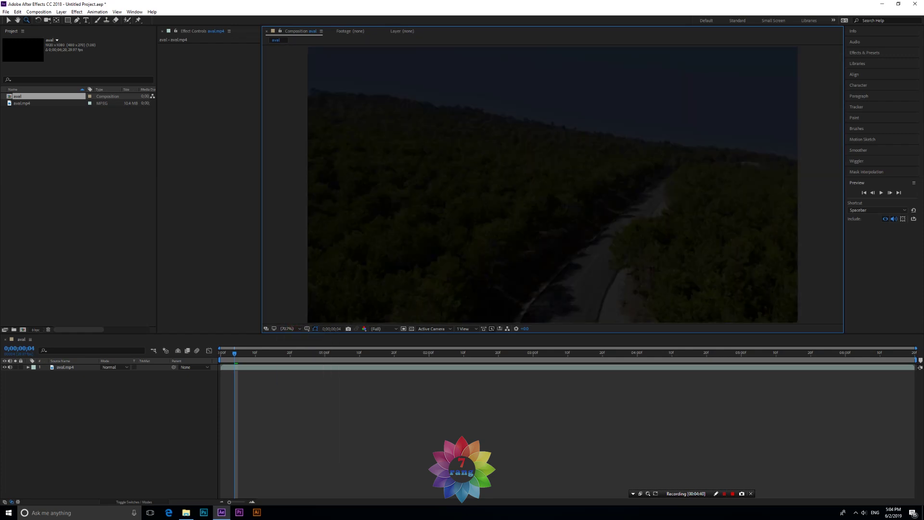
# Preview the footage up to 0;00;01;08, then choose the Type tool.
pyautogui.press('space')
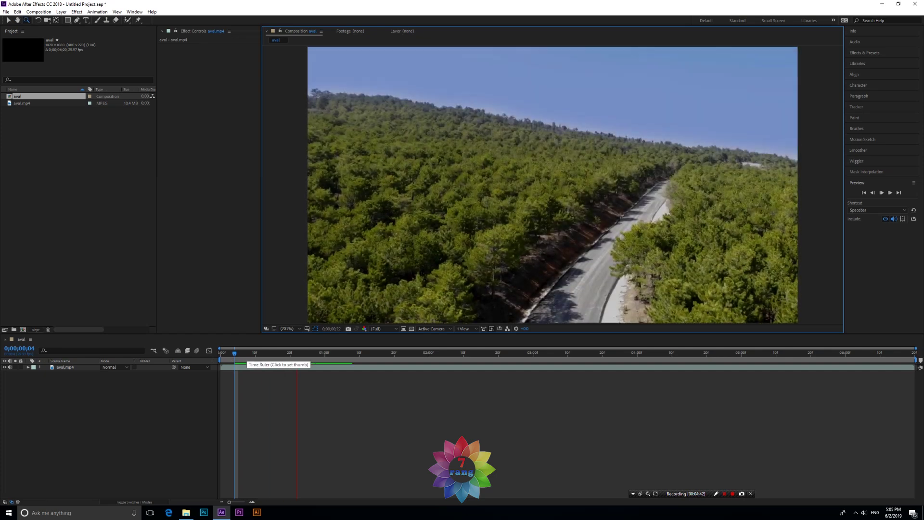
pyautogui.press('space')
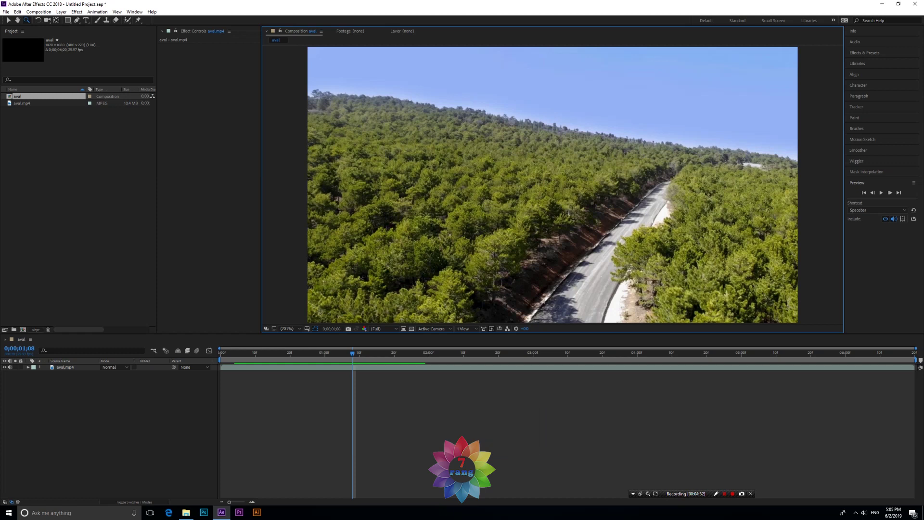
pyautogui.click(86, 20)
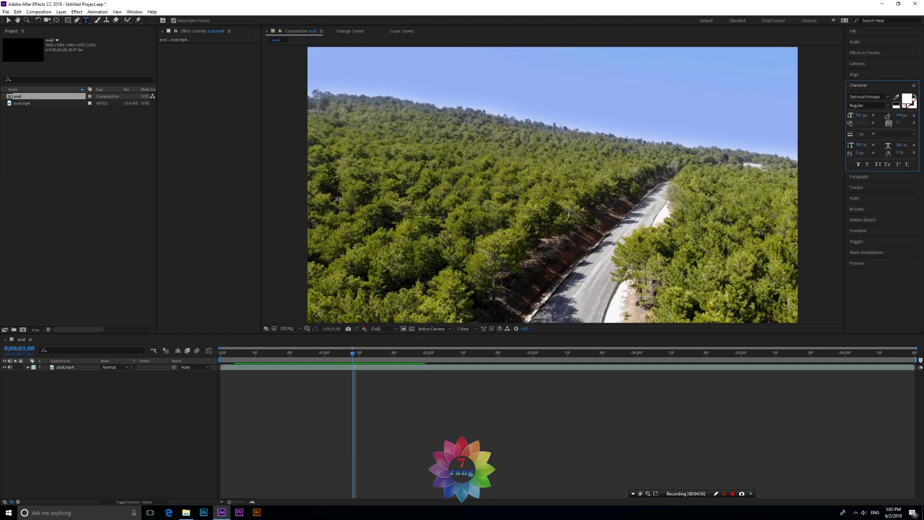
# Switch to the Brush tool, try Clone Stamp, and return to Brush for the Paint panel.
pyautogui.click(97, 20)
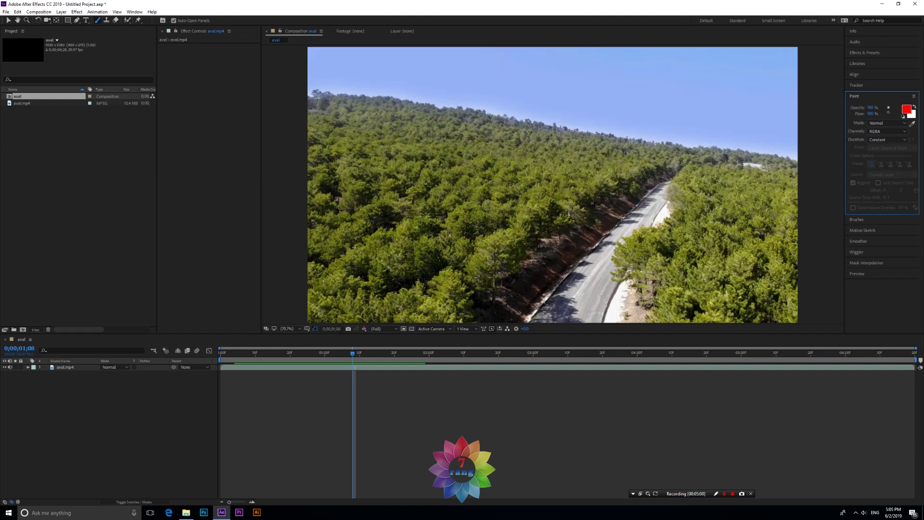
pyautogui.click(106, 20)
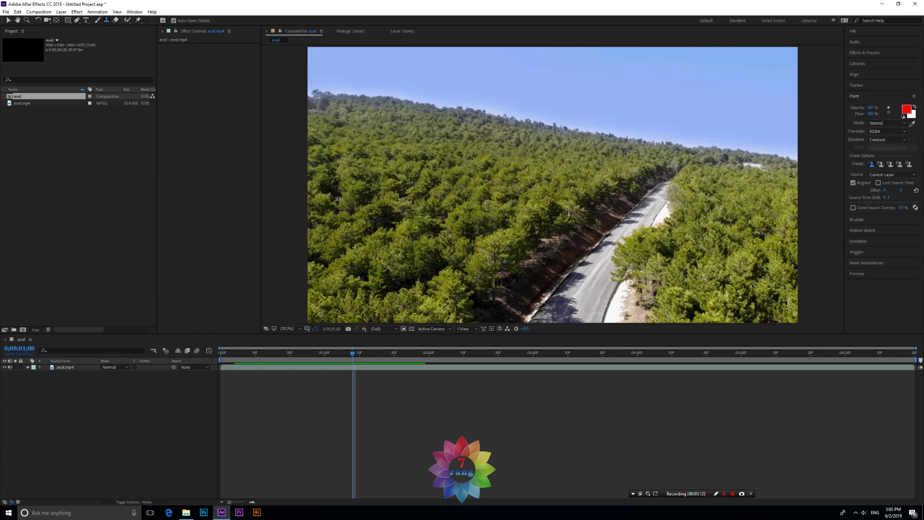
pyautogui.click(97, 19)
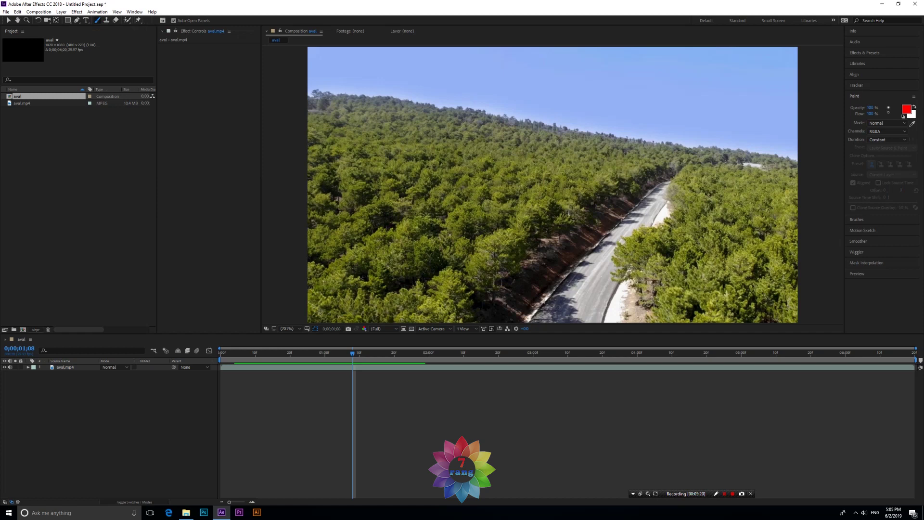
pyautogui.click(73, 406)
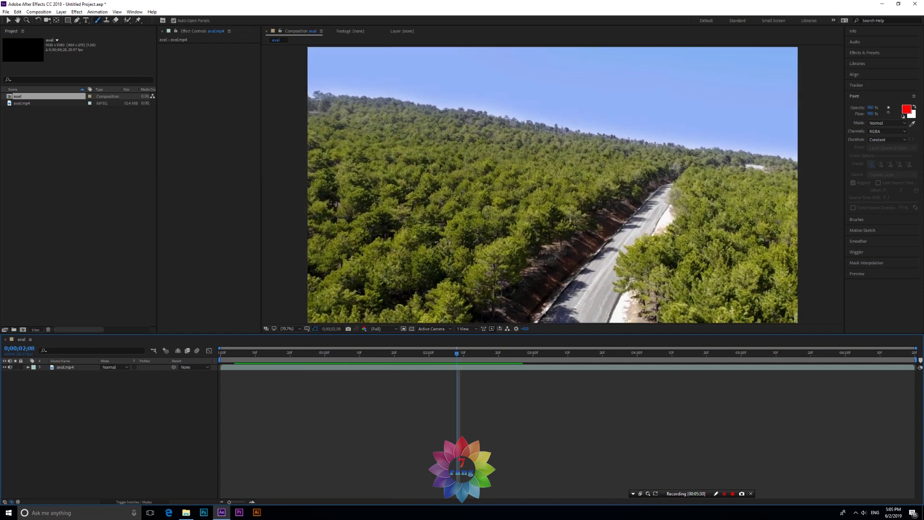
# Try 33.3% magnification, return the viewer to Fit, and keep resolution at Full.
pyautogui.click(287, 329)
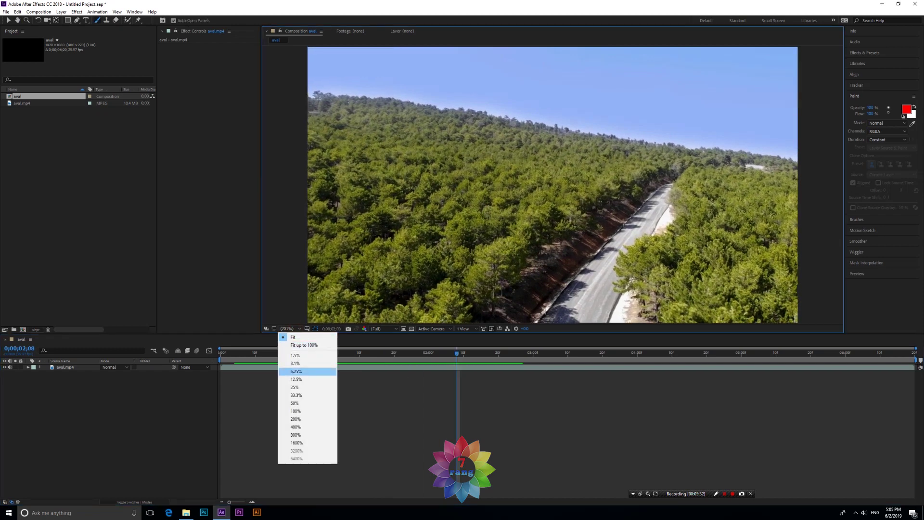
pyautogui.click(296, 395)
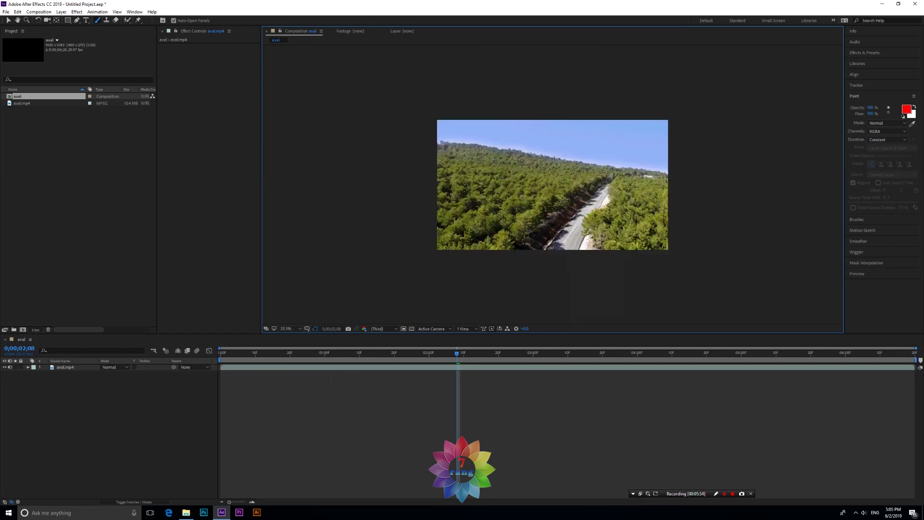
pyautogui.scroll(-2, 288, 328)
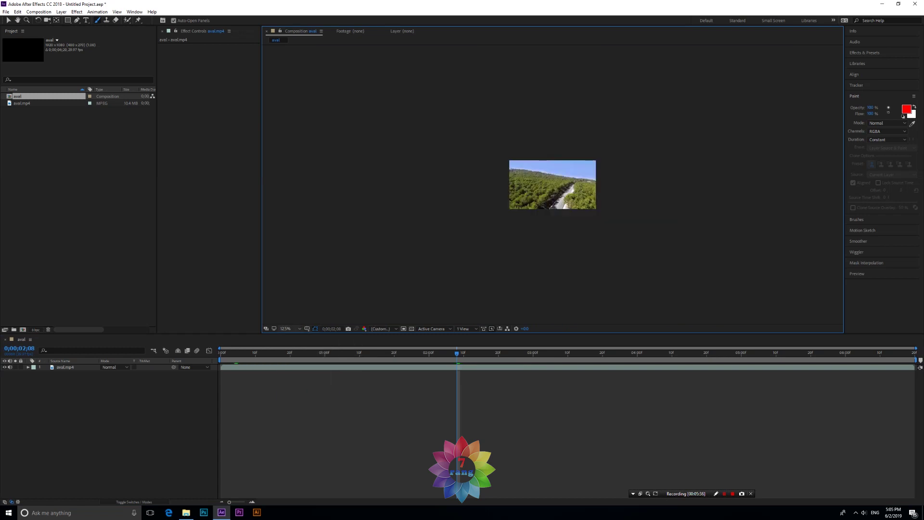
pyautogui.click(296, 327)
pyautogui.click(293, 337)
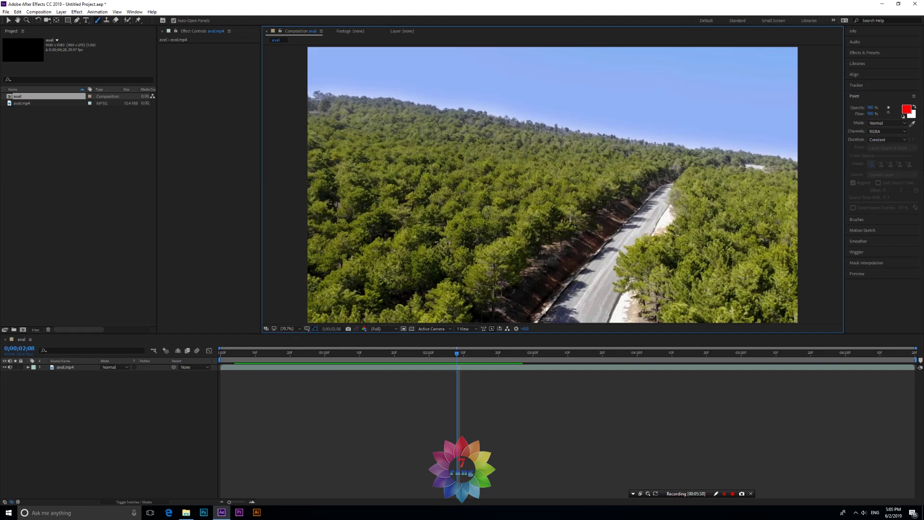
pyautogui.click(388, 328)
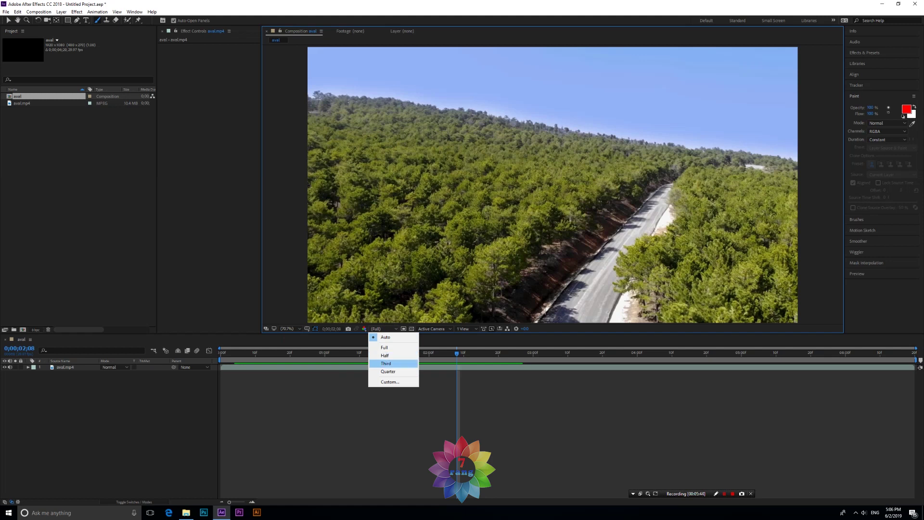
pyautogui.click(384, 347)
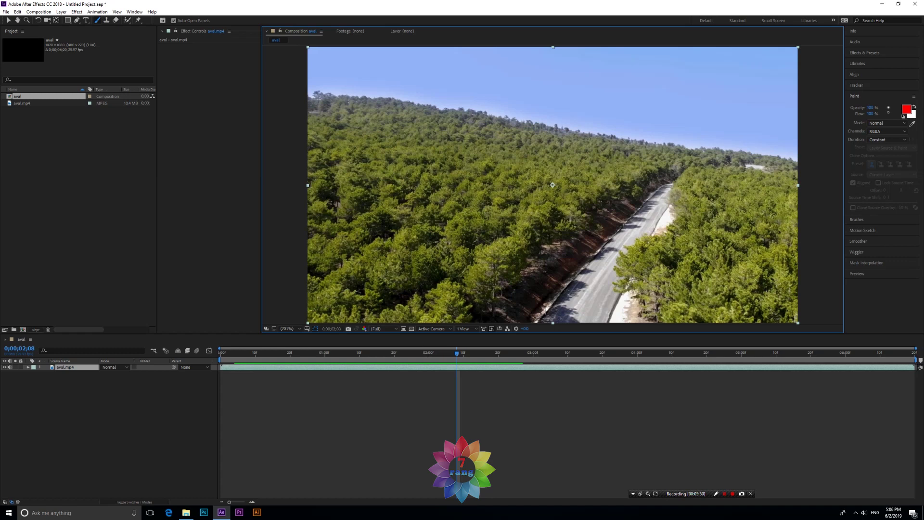
# Step the playhead to 0;00;02;05 and show the Effects & Presets library.
pyautogui.click(456, 354)
pyautogui.press('pageup')
pyautogui.press('pageup')
pyautogui.press('pageup')
pyautogui.press('pageup')
pyautogui.press('pageup')
pyautogui.press('pageup')
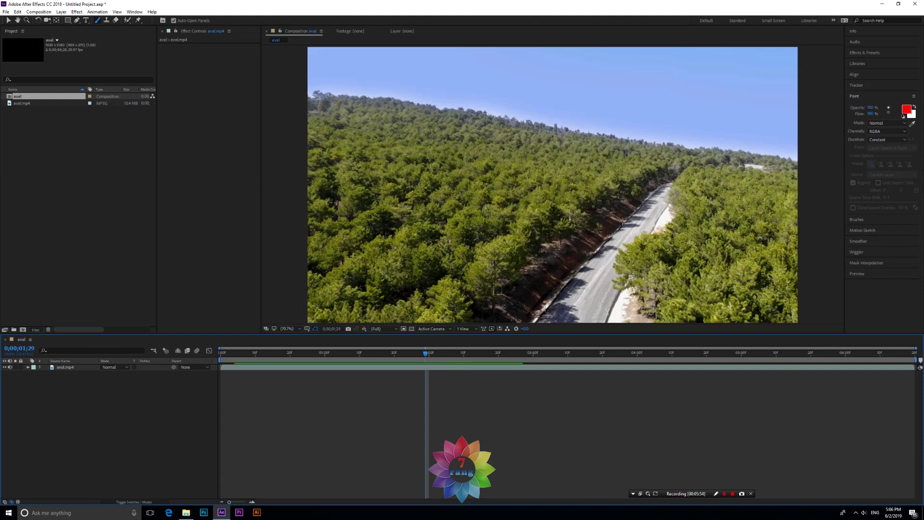
pyautogui.press('pagedown')
pyautogui.press('pagedown')
pyautogui.press('pagedown')
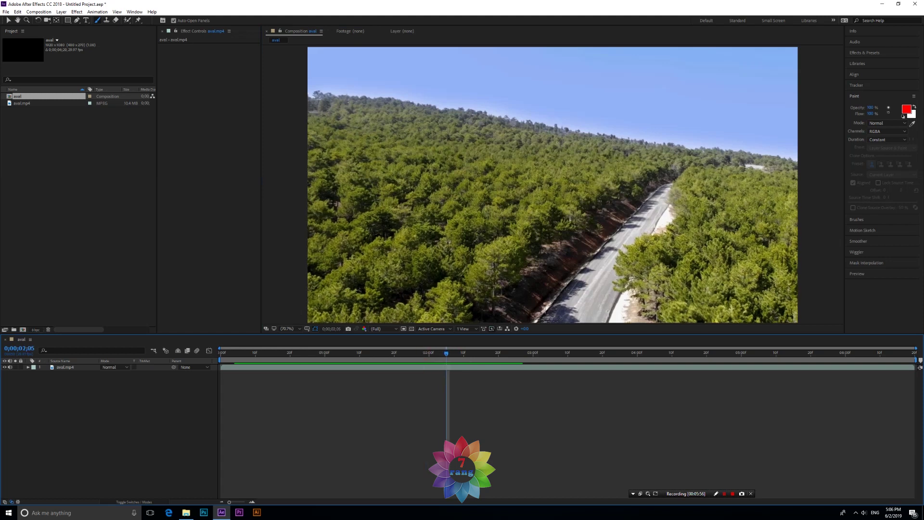
pyautogui.click(81, 396)
pyautogui.click(864, 54)
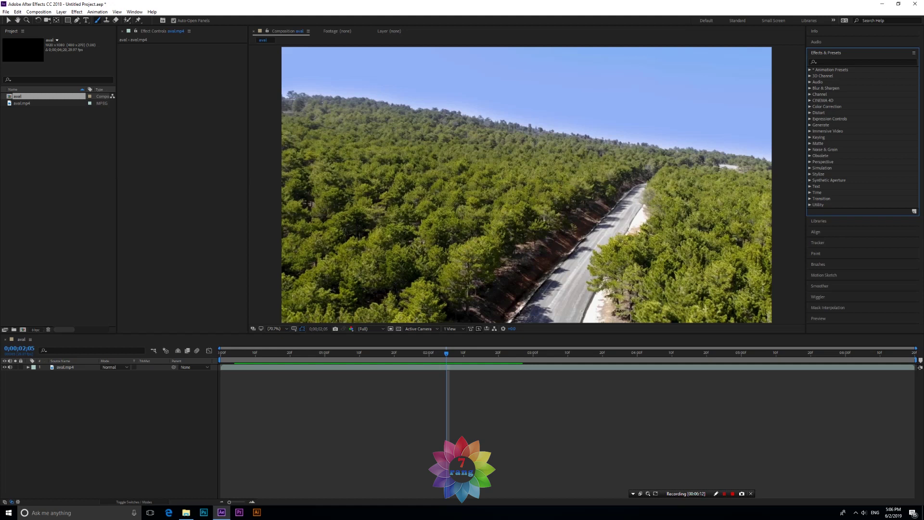
# Drag Stylize > Cartoon onto the aval.mp4 footage and select its effect settings.
pyautogui.click(810, 174)
pyautogui.moveTo(833, 186); pyautogui.dragTo(527, 185)
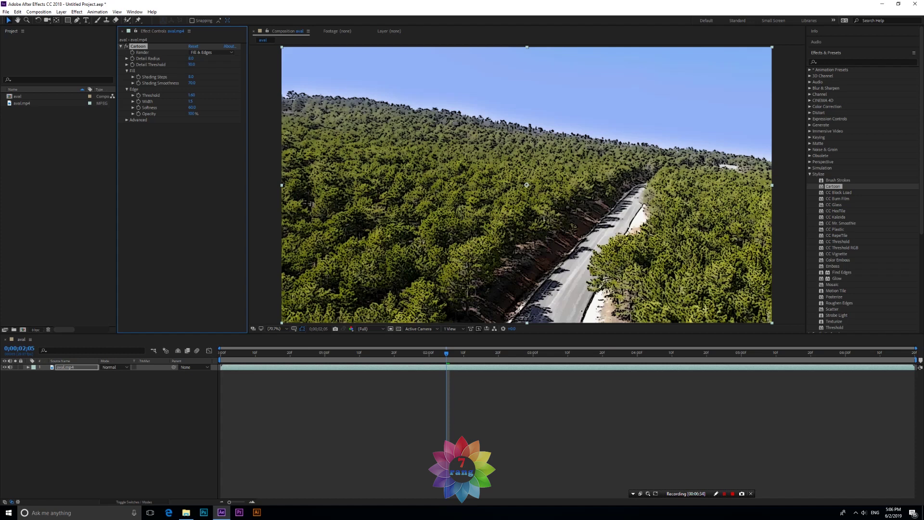
pyautogui.click(163, 168)
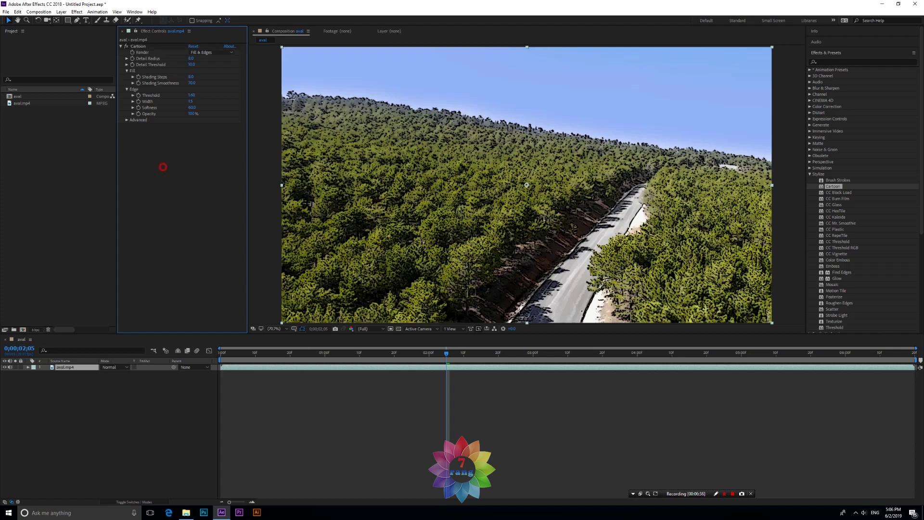
pyautogui.click(137, 46)
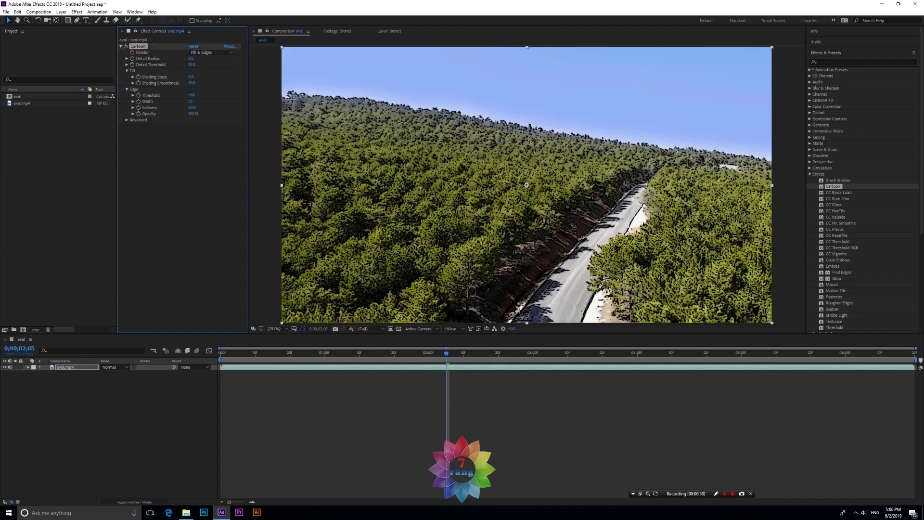
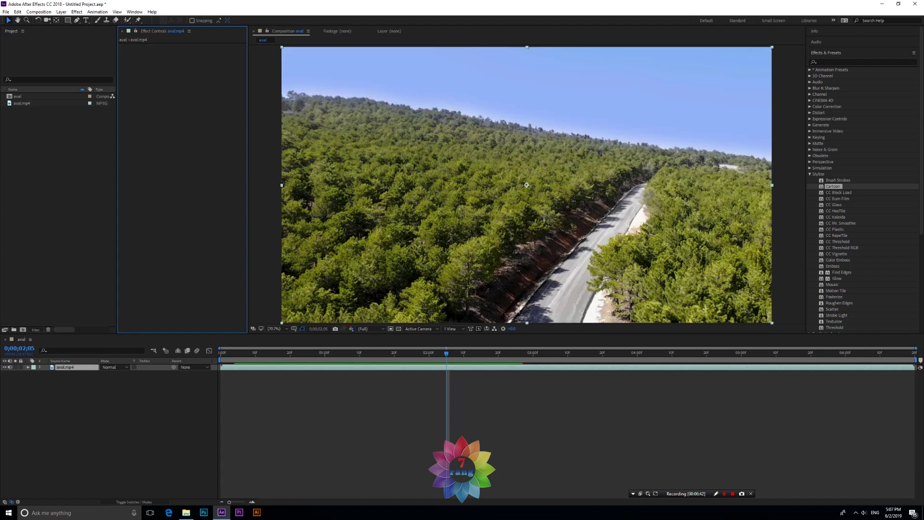
# Collapse the Stylize effect category and switch between the Audio and Info panels.
pyautogui.click(810, 174)
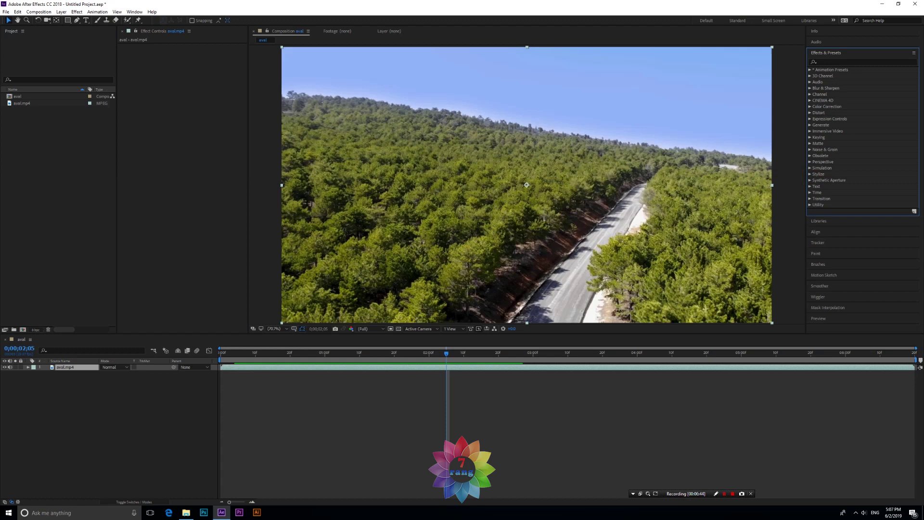
pyautogui.click(816, 42)
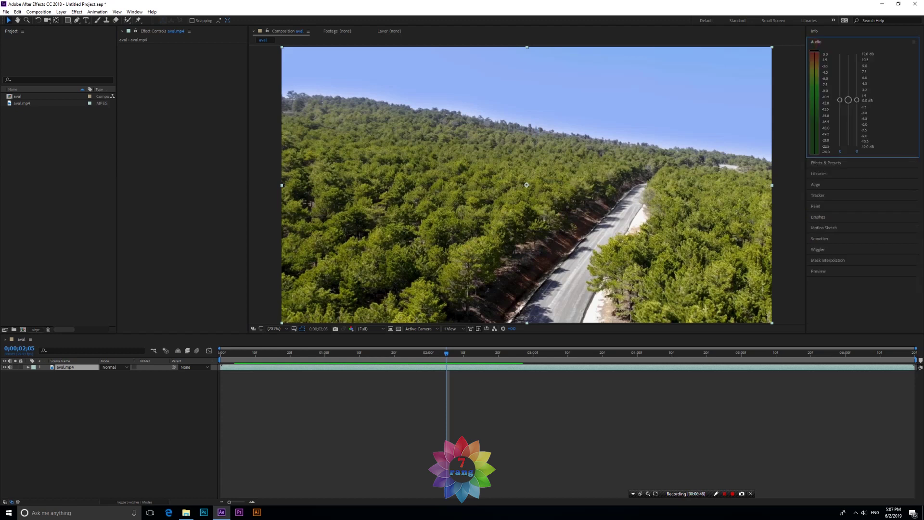
pyautogui.click(815, 31)
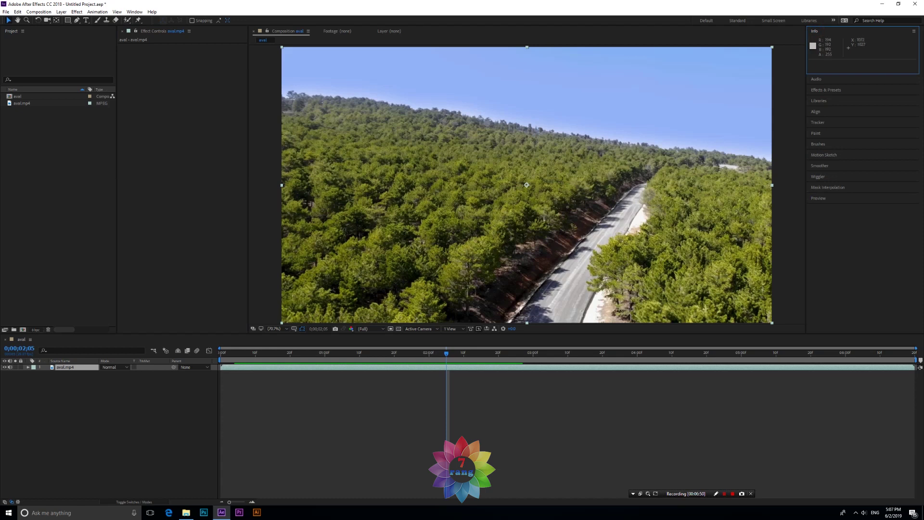
# Move the playhead back to 0;00;00;24 and twirl open the aval.mp4 layer.
pyautogui.click(144, 405)
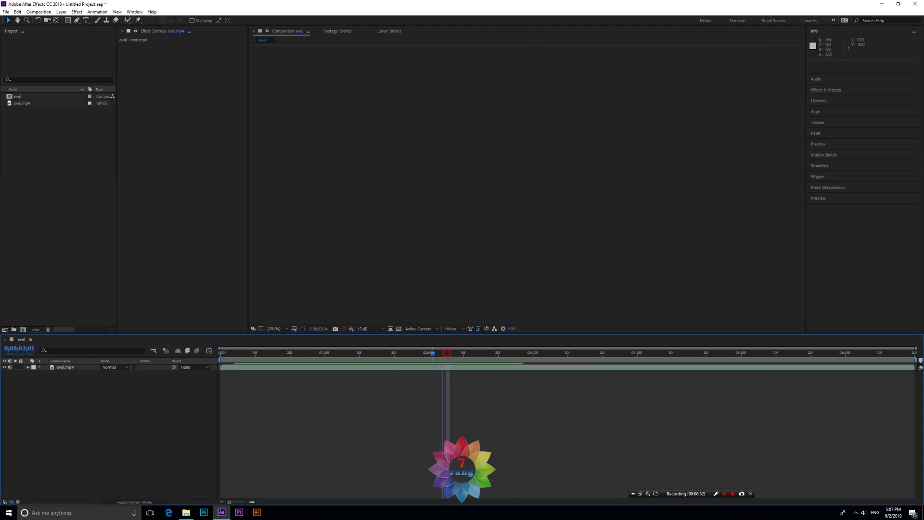
pyautogui.moveTo(446, 353); pyautogui.dragTo(305, 353)
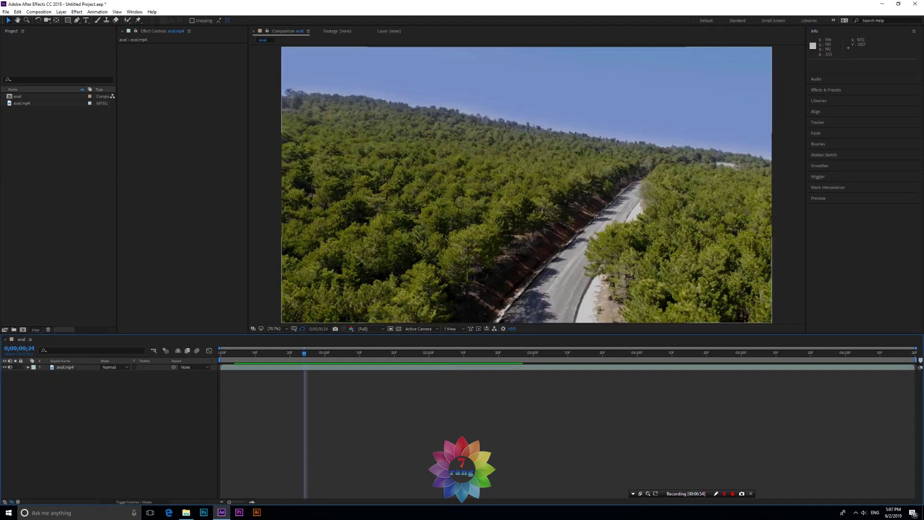
pyautogui.click(28, 367)
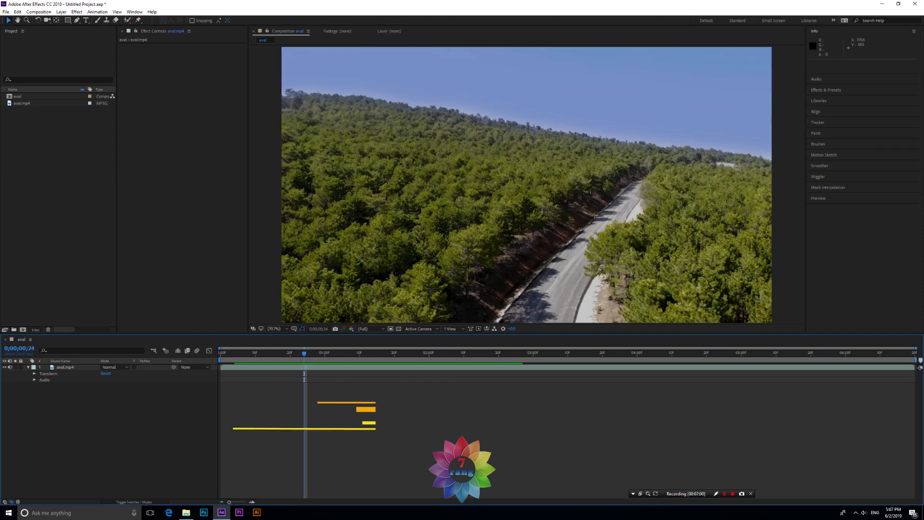
pyautogui.hotkey('ctrl', '5')
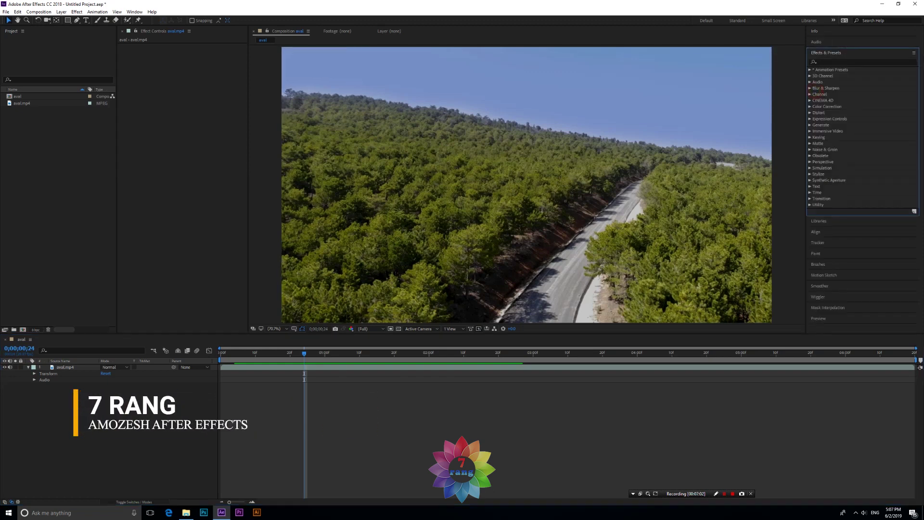
pyautogui.click(809, 174)
pyautogui.doubleClick(833, 186)
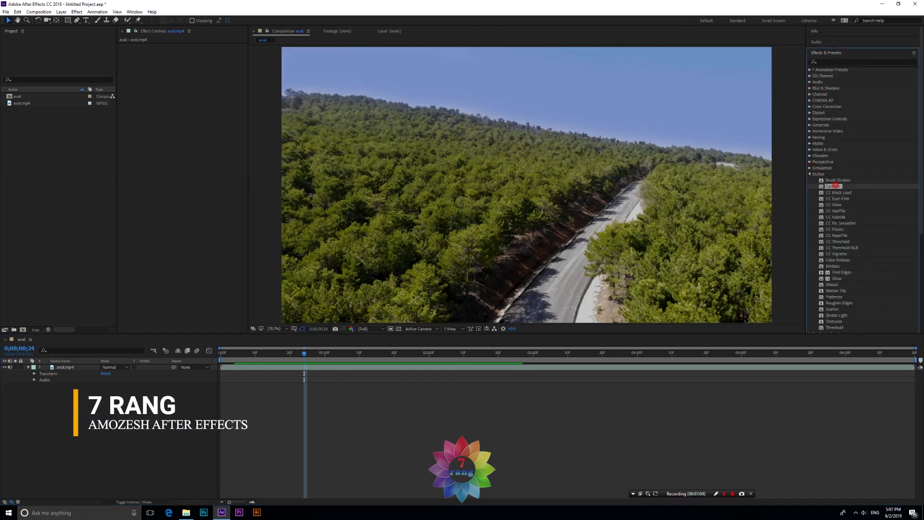
pyautogui.click(810, 174)
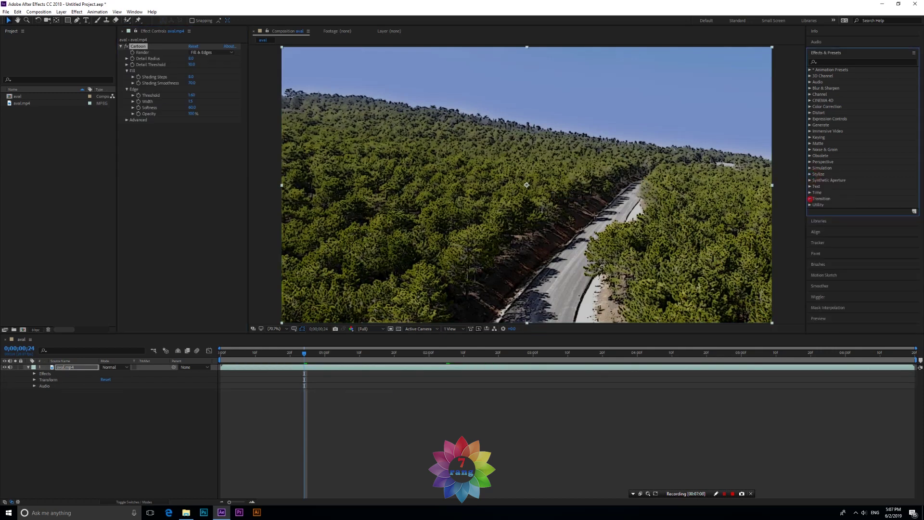
pyautogui.click(810, 199)
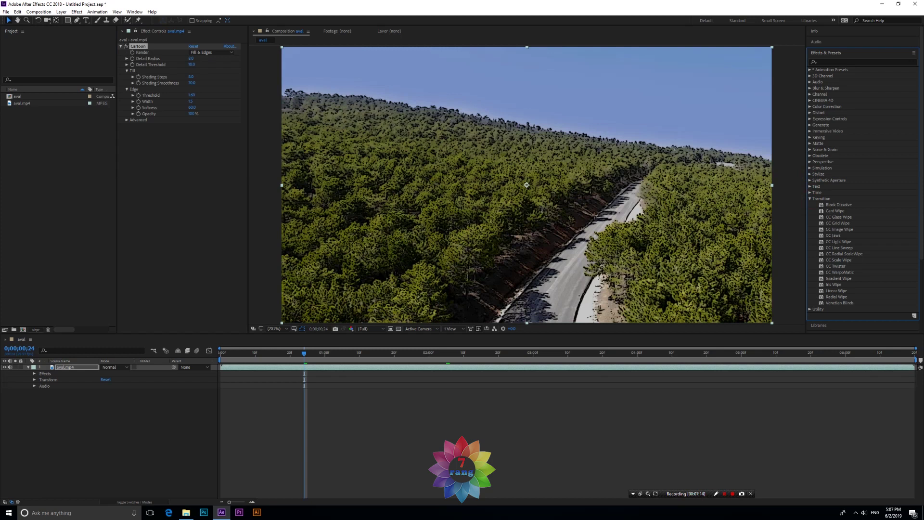
pyautogui.moveTo(836, 290); pyautogui.dragTo(527, 193)
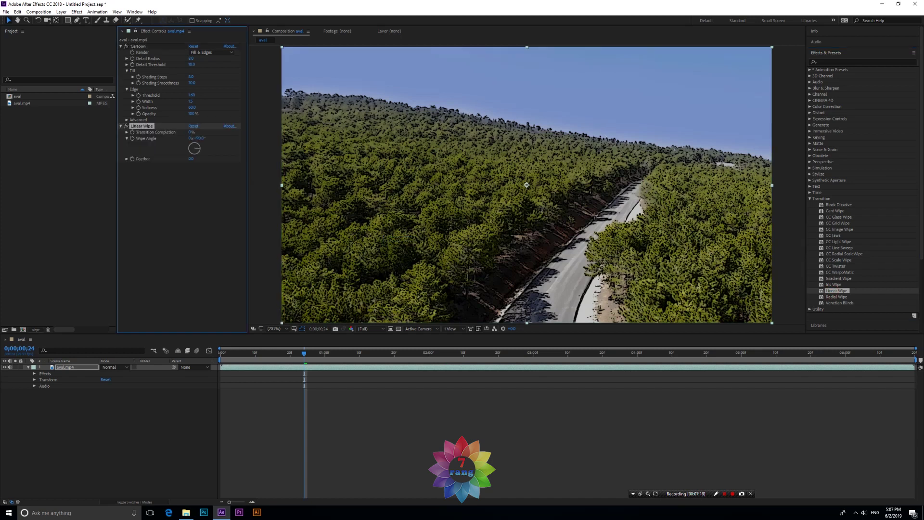
pyautogui.click(34, 373)
pyautogui.click(40, 385)
pyautogui.click(40, 386)
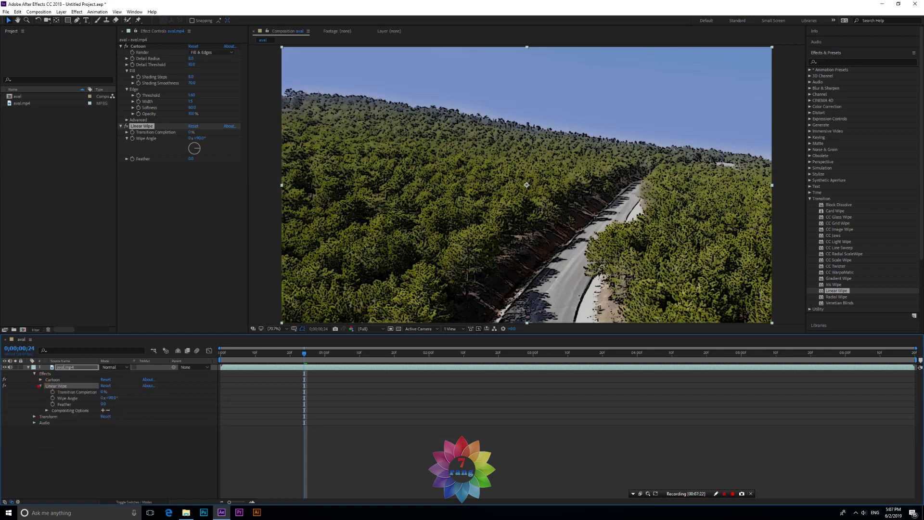
pyautogui.click(35, 373)
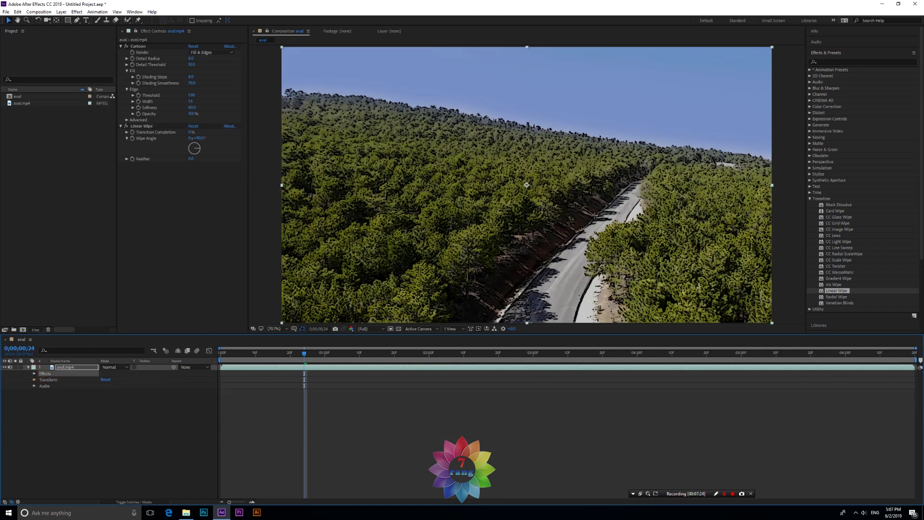
pyautogui.press('Delete')
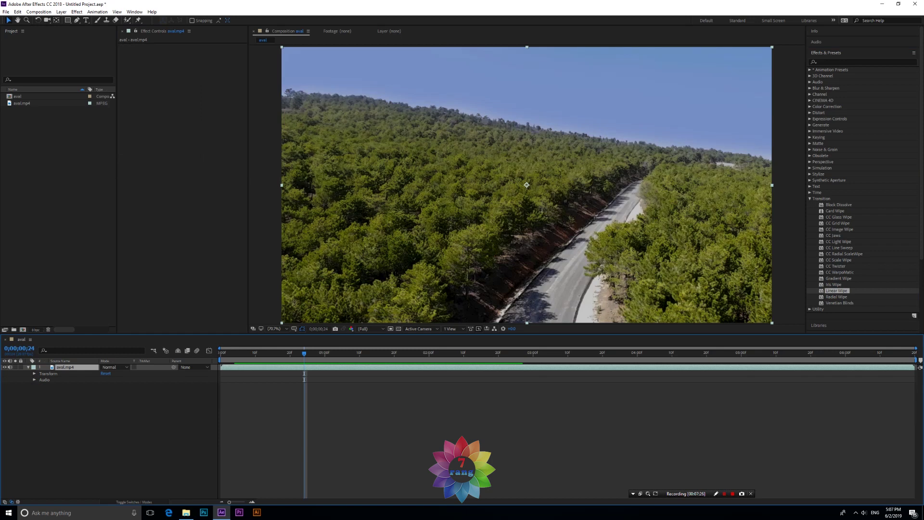
# Step back two frames to 0;00;00;16 and expand the aval.mp4 layer's Transform group.
pyautogui.click(64, 423)
pyautogui.press('pageup')
pyautogui.press('pageup')
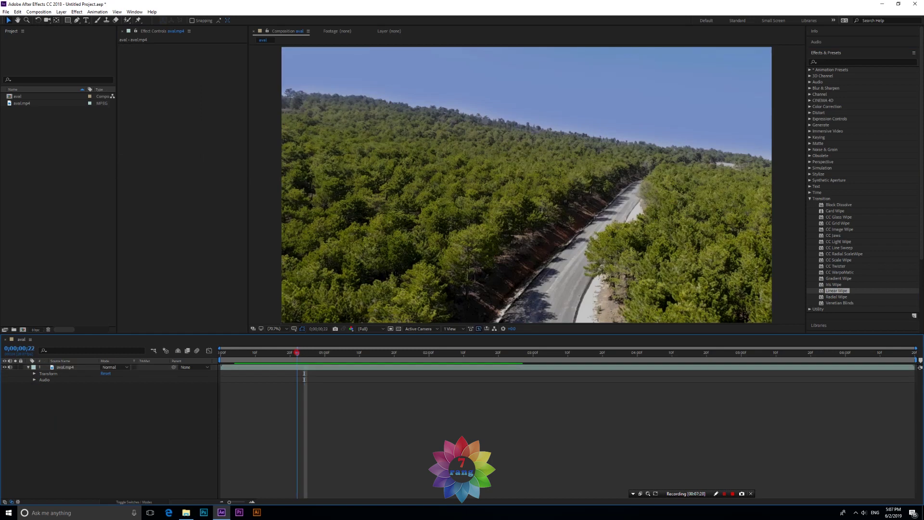
pyautogui.press('pageup')
pyautogui.press('pageup')
pyautogui.press('pageup')
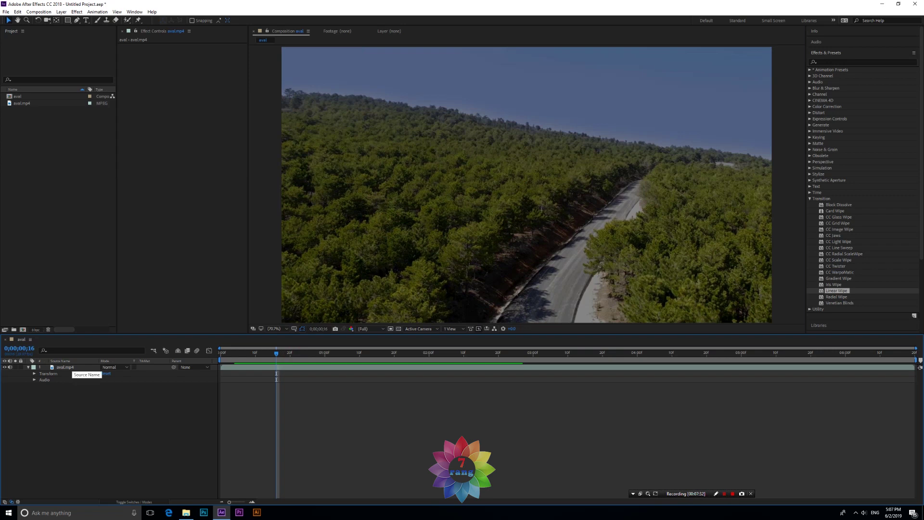
pyautogui.click(60, 402)
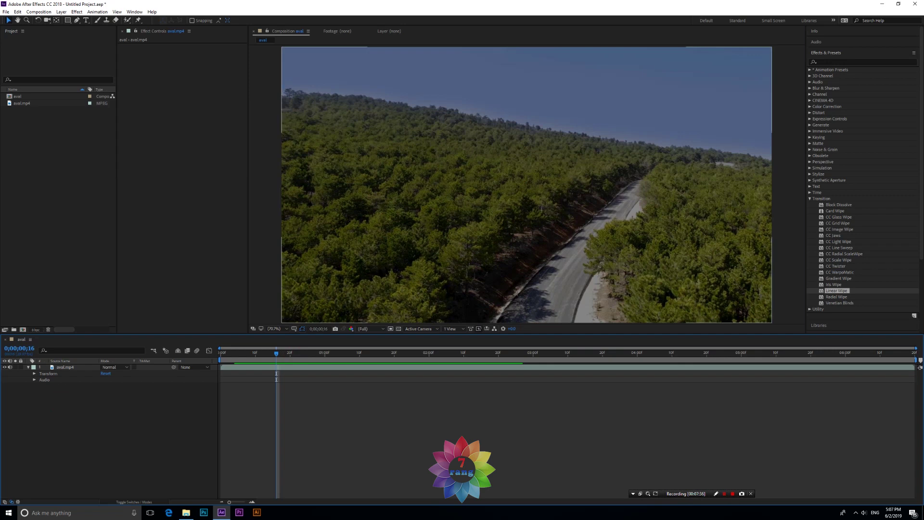
pyautogui.click(34, 373)
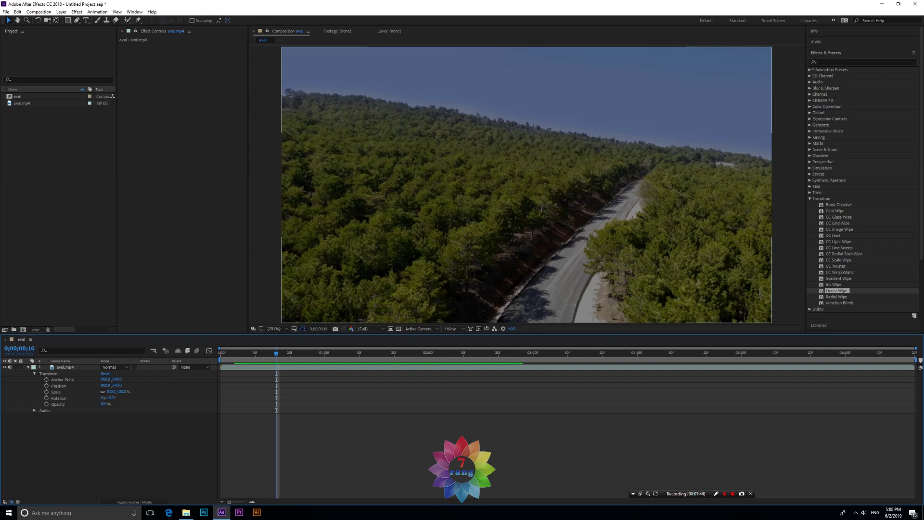
# Try a layer Scale of 56%, then return it to 100%.
pyautogui.click(72, 440)
pyautogui.click(58, 404)
pyautogui.click(59, 399)
pyautogui.click(56, 392)
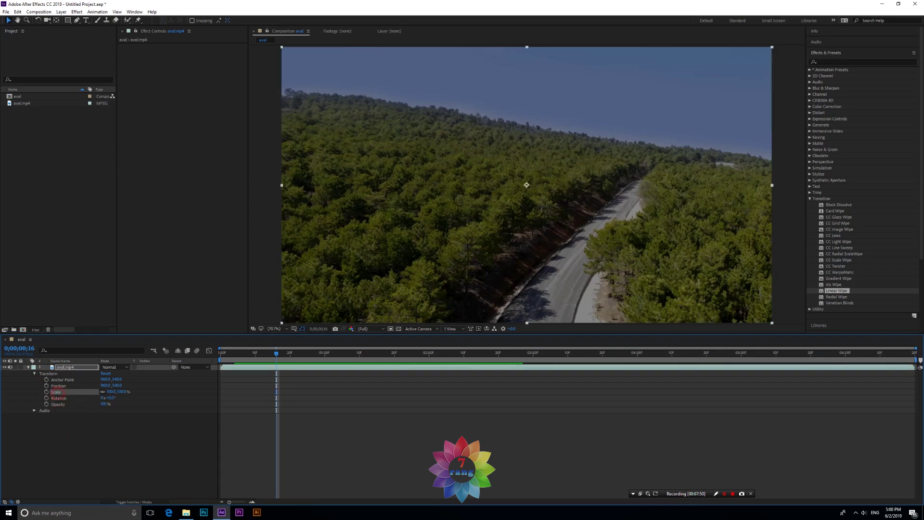
pyautogui.write('56')
pyautogui.press('Return')
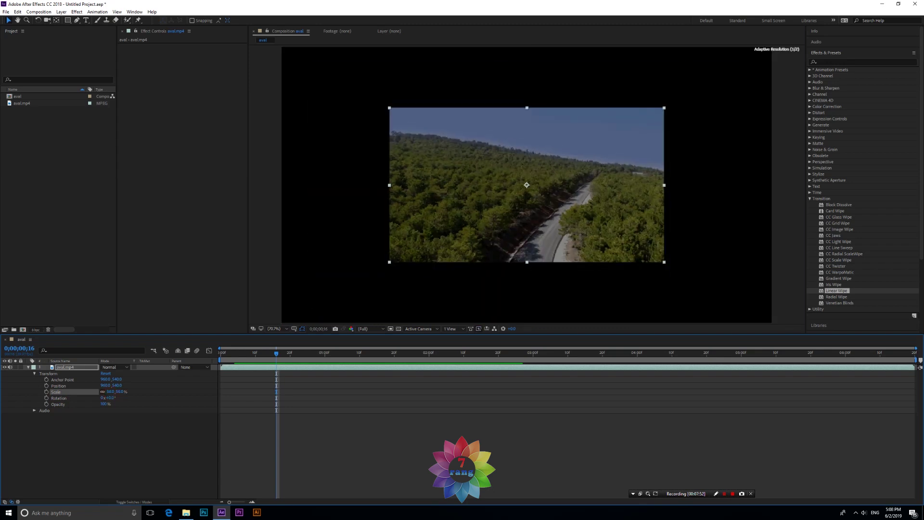
pyautogui.click(111, 391)
pyautogui.press('Return')
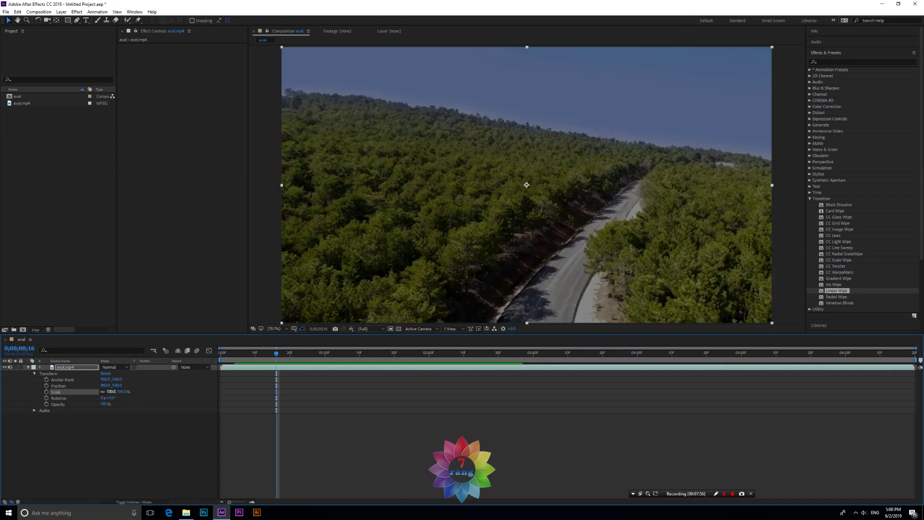
# Drag the layer's corner handles to stretch it vertically, keeping Scale X at 100.
pyautogui.moveTo(772, 323)
pyautogui.mouseDown()
pyautogui.moveTo(674, 268)
pyautogui.moveTo(756, 313)
pyautogui.mouseUp()
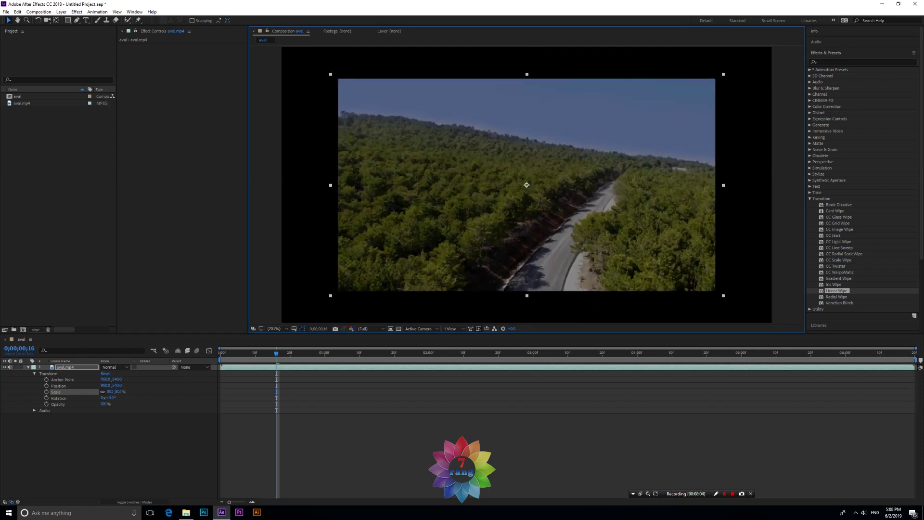
pyautogui.moveTo(756, 313)
pyautogui.mouseDown()
pyautogui.moveTo(607, 179)
pyautogui.moveTo(629, 240)
pyautogui.moveTo(771, 323)
pyautogui.mouseUp()
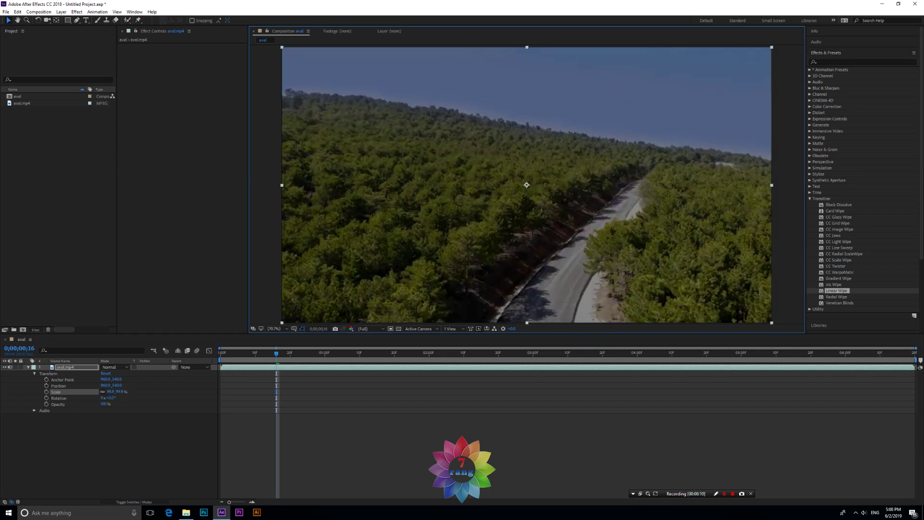
pyautogui.moveTo(121, 391); pyautogui.dragTo(213, 359)
pyautogui.click(114, 391)
pyautogui.write('100')
pyautogui.press('Return')
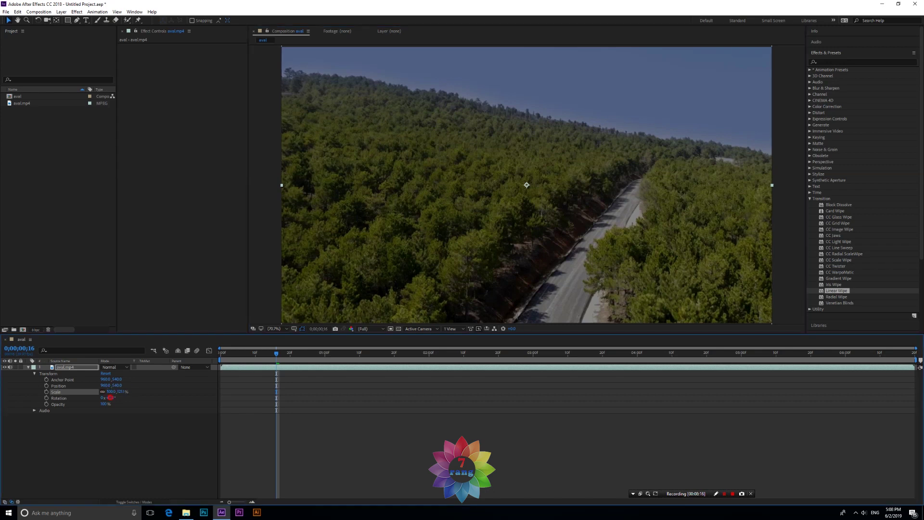
pyautogui.moveTo(109, 398); pyautogui.dragTo(126, 398)
pyautogui.click(111, 398)
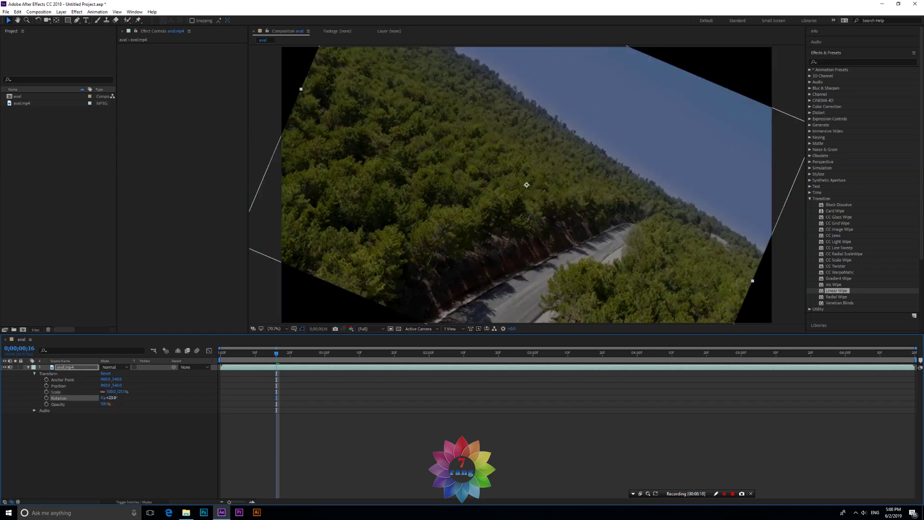
pyautogui.write('0')
pyautogui.press('Return')
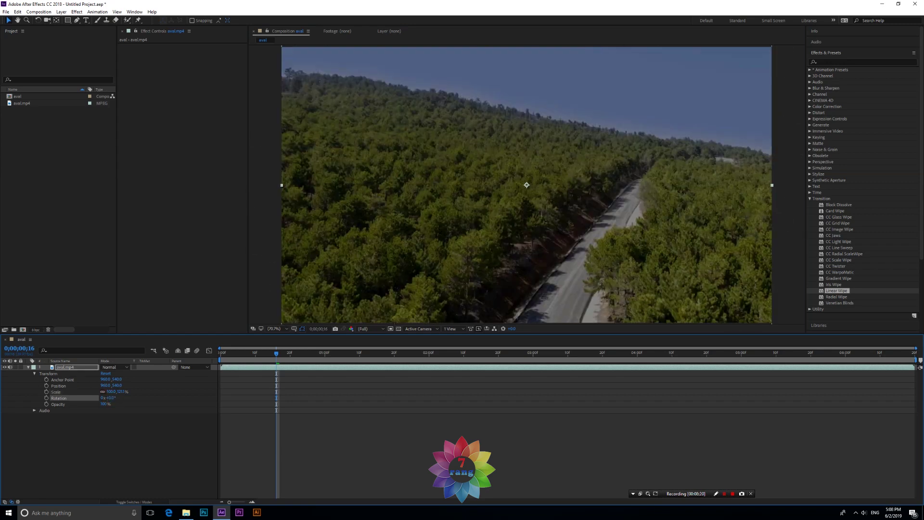
pyautogui.moveTo(103, 404); pyautogui.dragTo(70, 404)
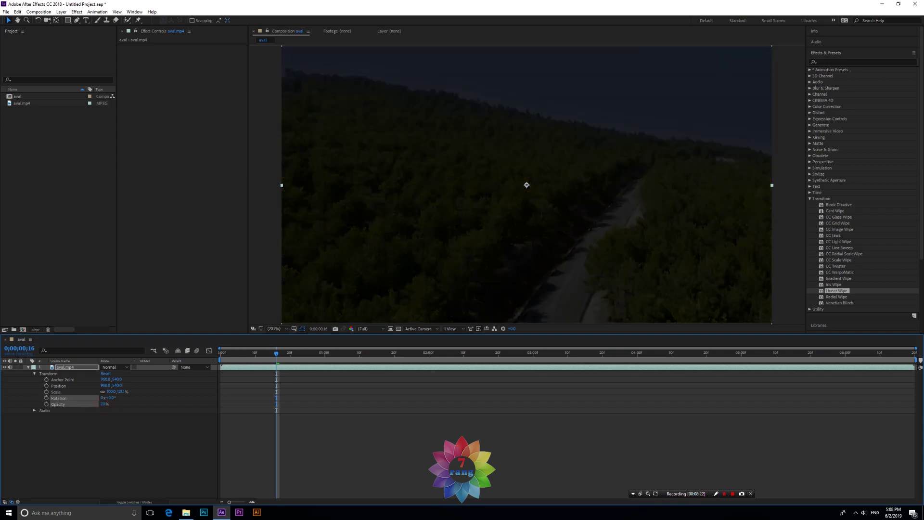
pyautogui.click(104, 403)
pyautogui.write('100')
pyautogui.press('Return')
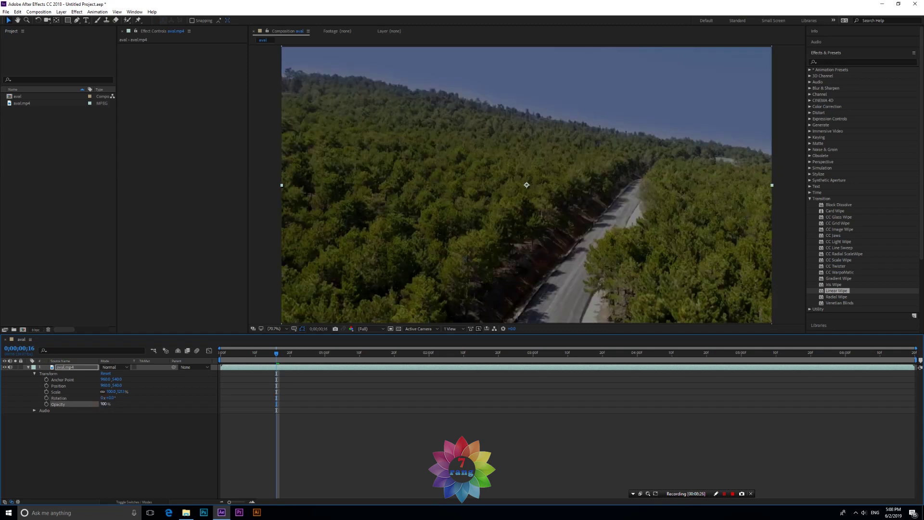
pyautogui.press('F2')
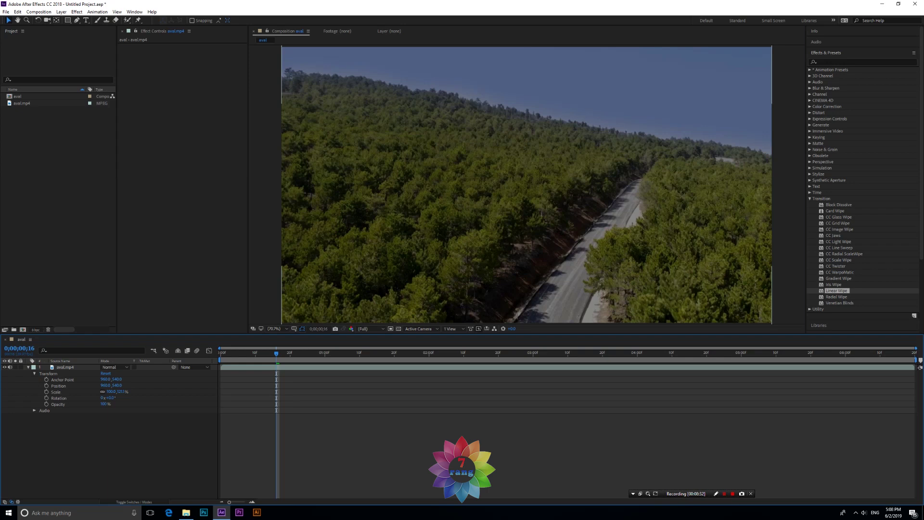
pyautogui.press('Home')
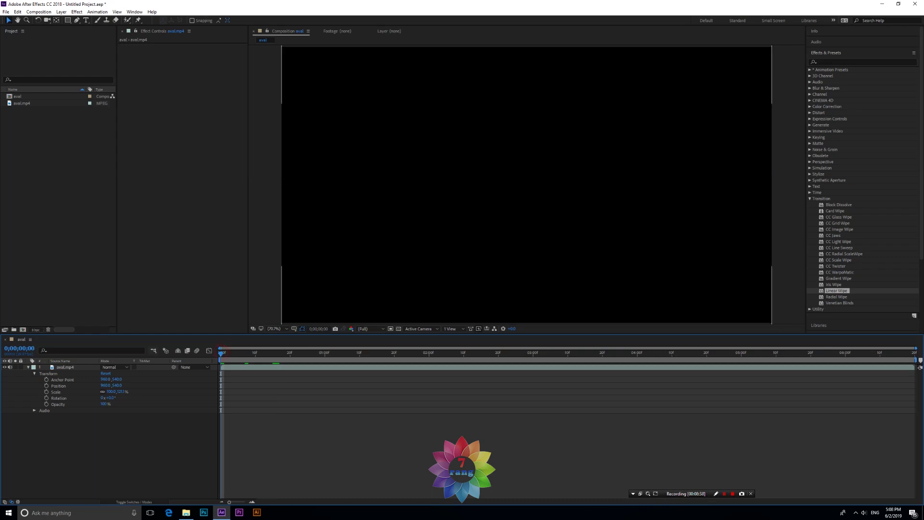
# Enable Rotation and Opacity keyframing and set Opacity to 0% at the first frame.
pyautogui.click(46, 398)
pyautogui.click(46, 404)
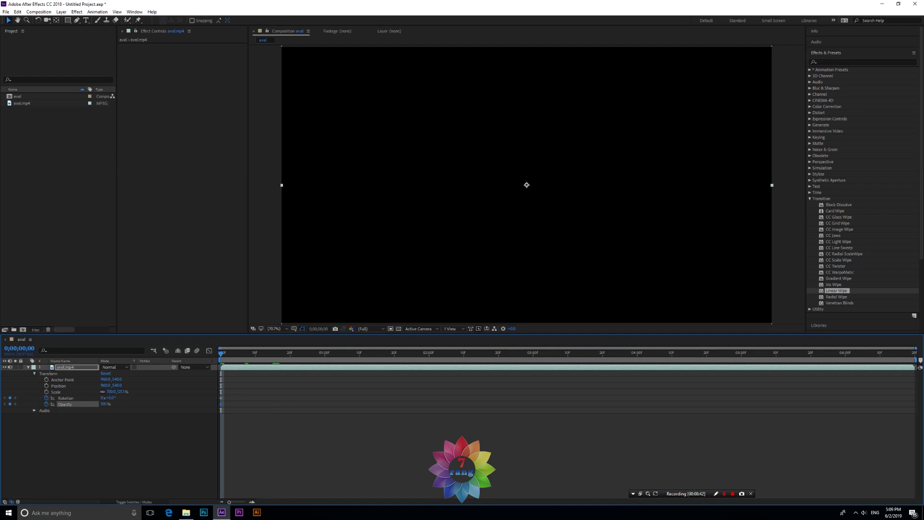
pyautogui.click(105, 404)
pyautogui.write('0')
pyautogui.press('Return')
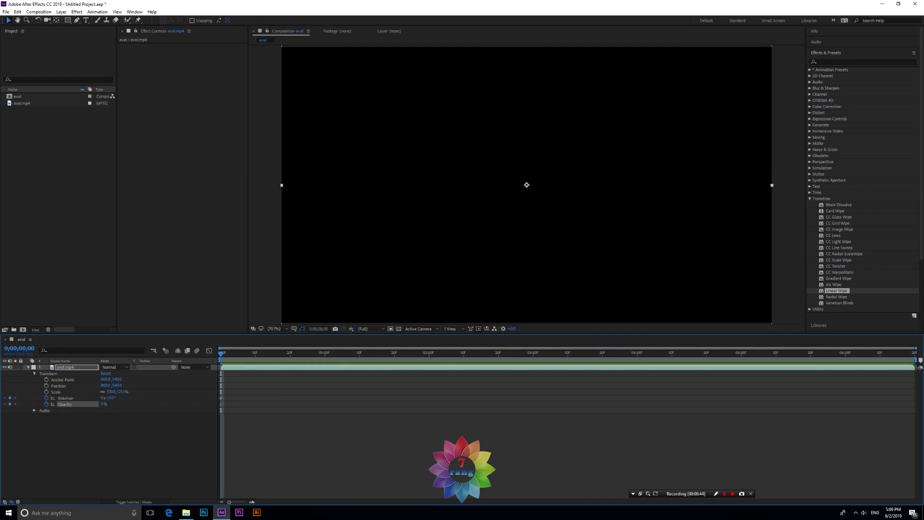
# At about 0;00;01;29, set Opacity to 100% and add a Rotation keyframe.
pyautogui.moveTo(221, 353); pyautogui.dragTo(293, 353)
pyautogui.press('pageup')
pyautogui.moveTo(290, 353); pyautogui.dragTo(425, 353)
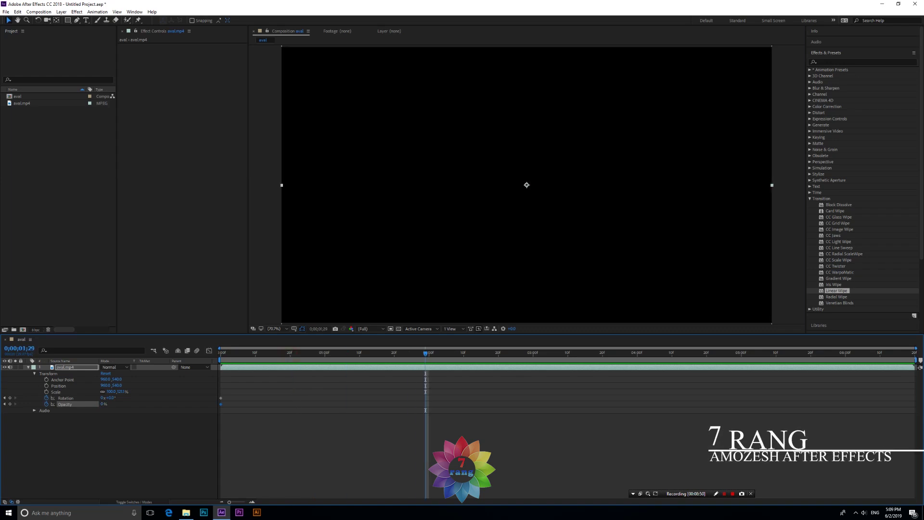
pyautogui.click(101, 404)
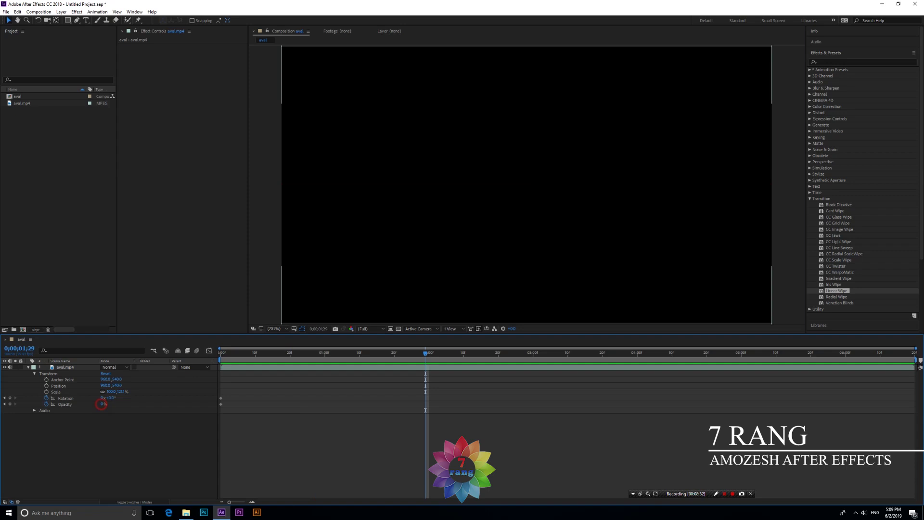
pyautogui.write('10')
pyautogui.press('Return')
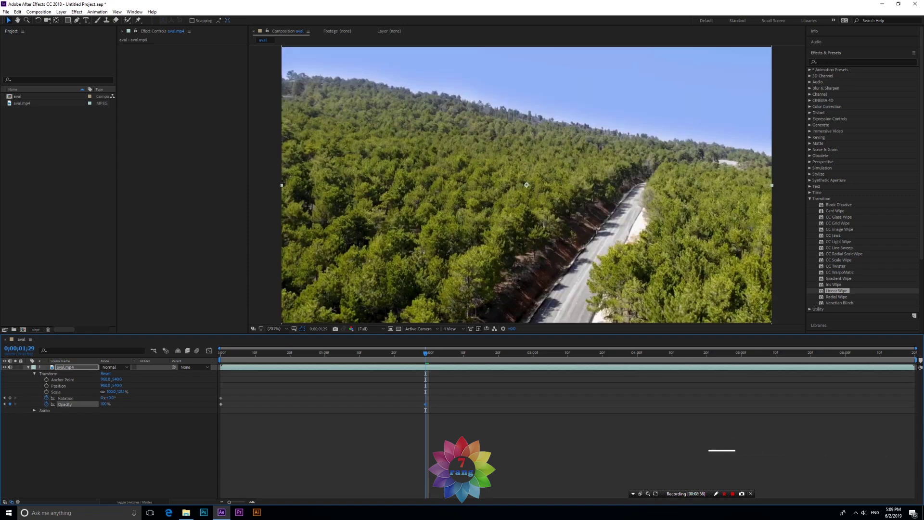
pyautogui.click(10, 397)
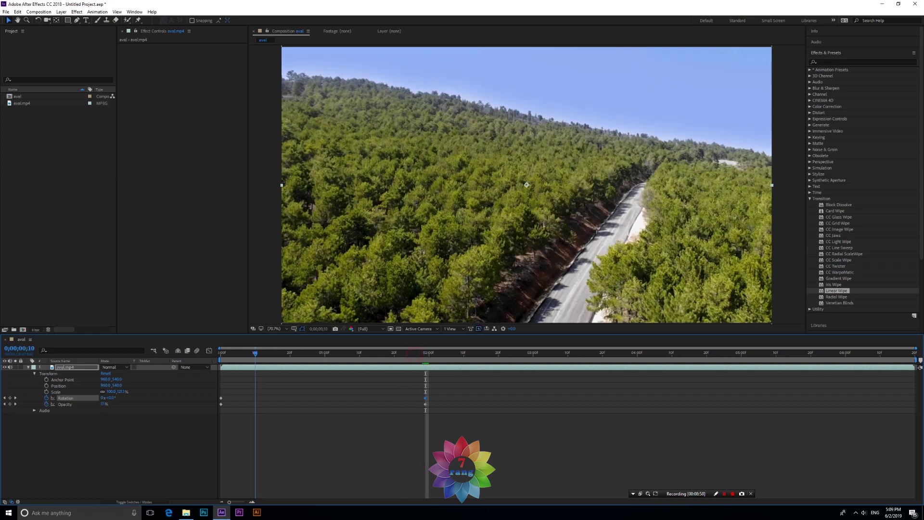
# Set Rotation to 26° at the first frame.
pyautogui.press('Home')
pyautogui.click(110, 398)
pyautogui.write('26')
pyautogui.press('Return')
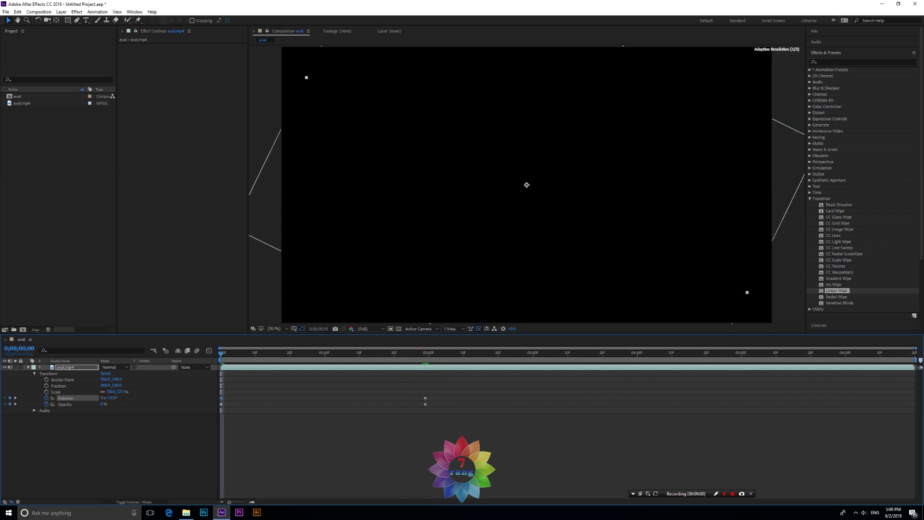
pyautogui.click(248, 429)
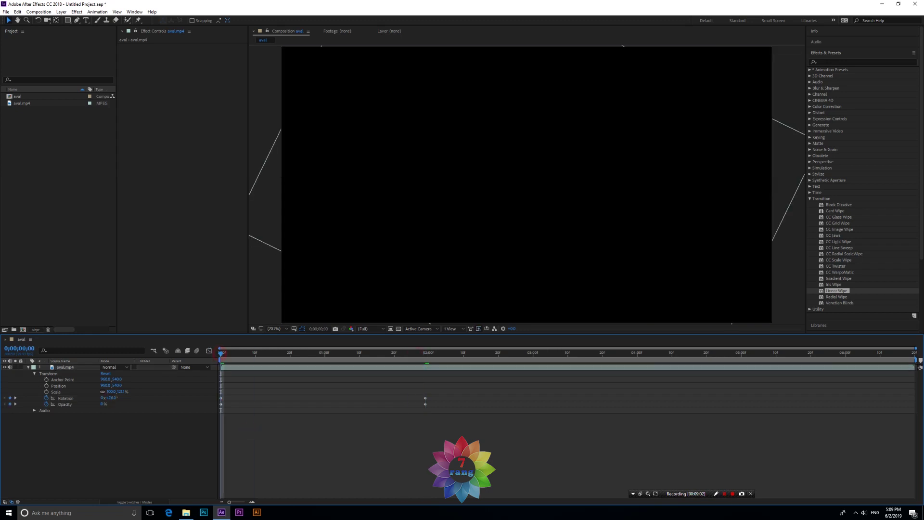
# Preview the fade and rotation, shift the first Rotation keyframe later, then collapse the layer.
pyautogui.press('space')
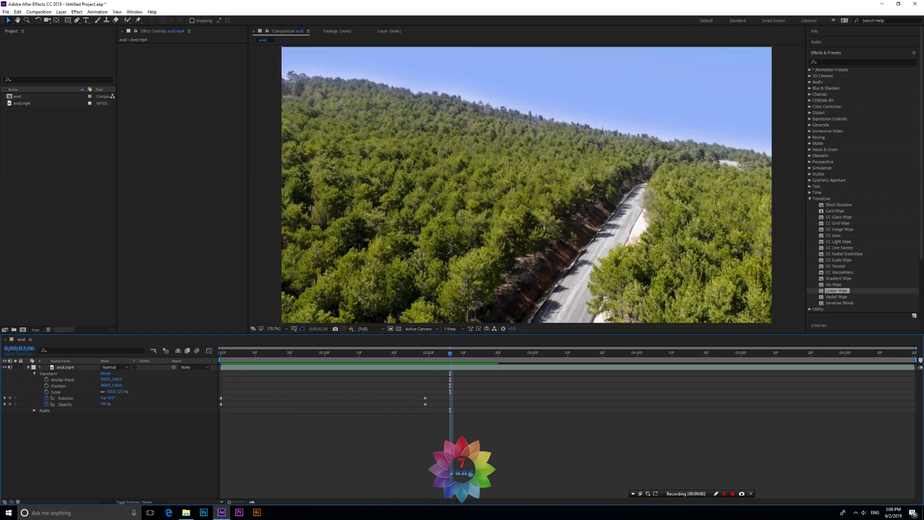
pyautogui.click(325, 353)
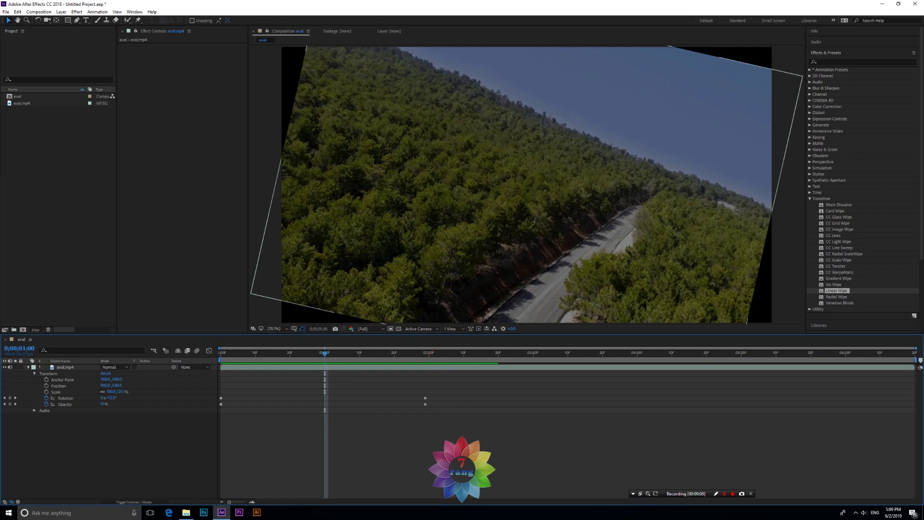
pyautogui.moveTo(221, 399); pyautogui.dragTo(259, 399)
pyautogui.press('space')
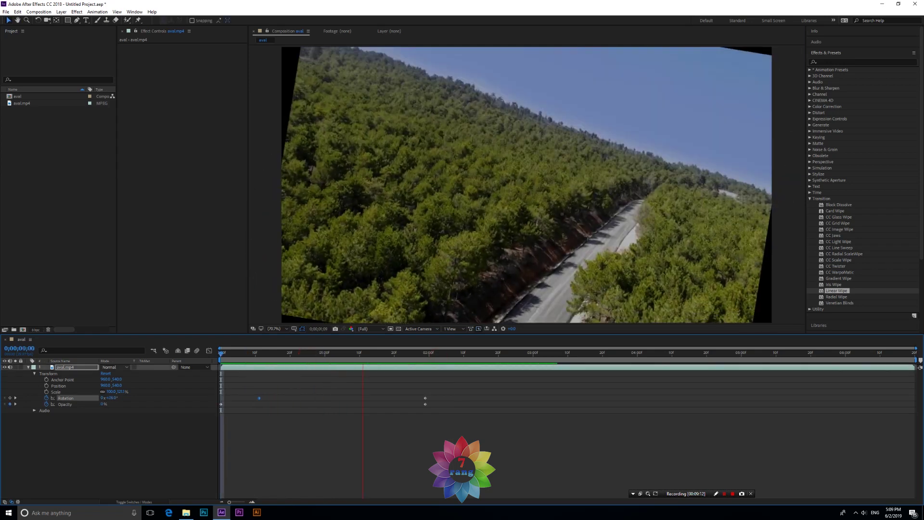
pyautogui.press('space')
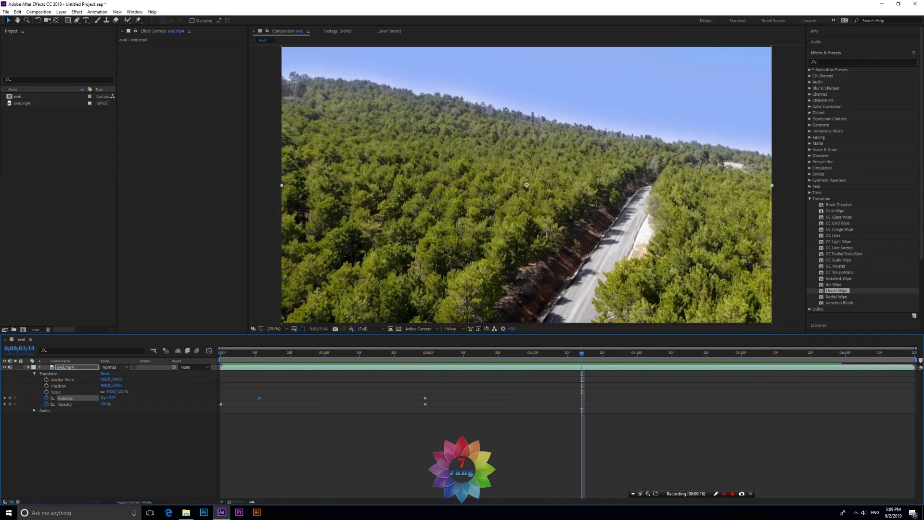
pyautogui.click(114, 453)
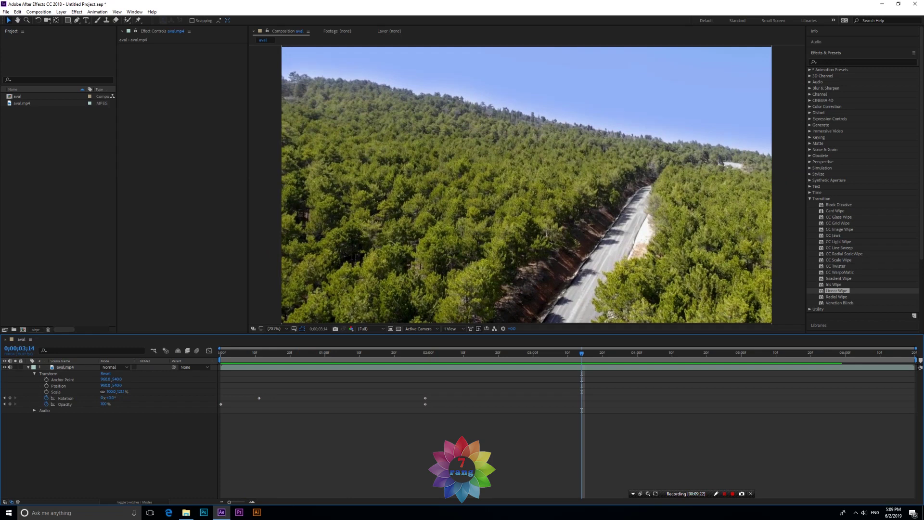
pyautogui.click(34, 373)
pyautogui.click(28, 367)
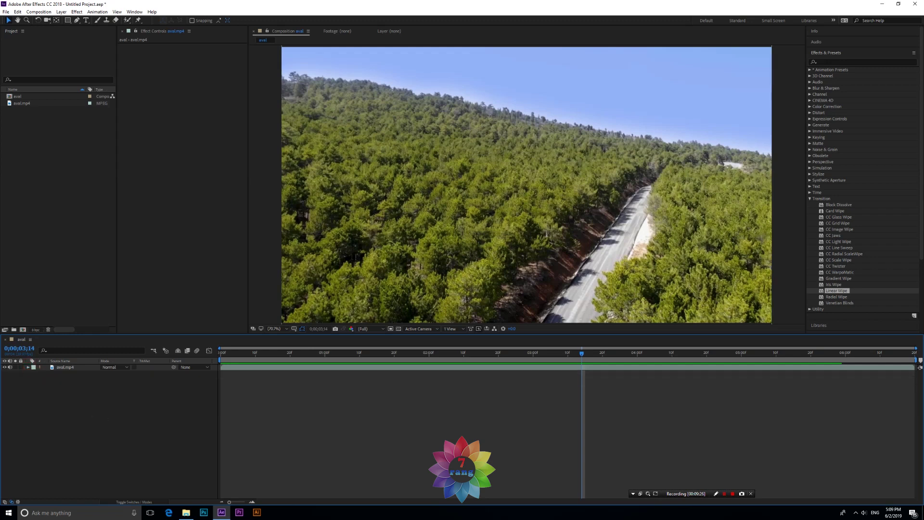
# Import an MP3 audio file into the project.
pyautogui.moveTo(582, 353)
pyautogui.mouseDown()
pyautogui.moveTo(412, 353)
pyautogui.moveTo(515, 353)
pyautogui.mouseUp()
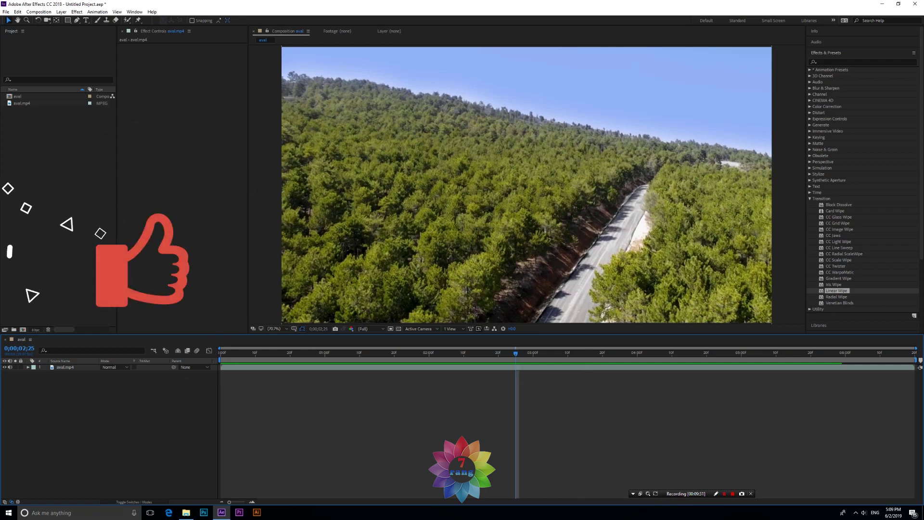
pyautogui.click(42, 179)
pyautogui.doubleClick(41, 180)
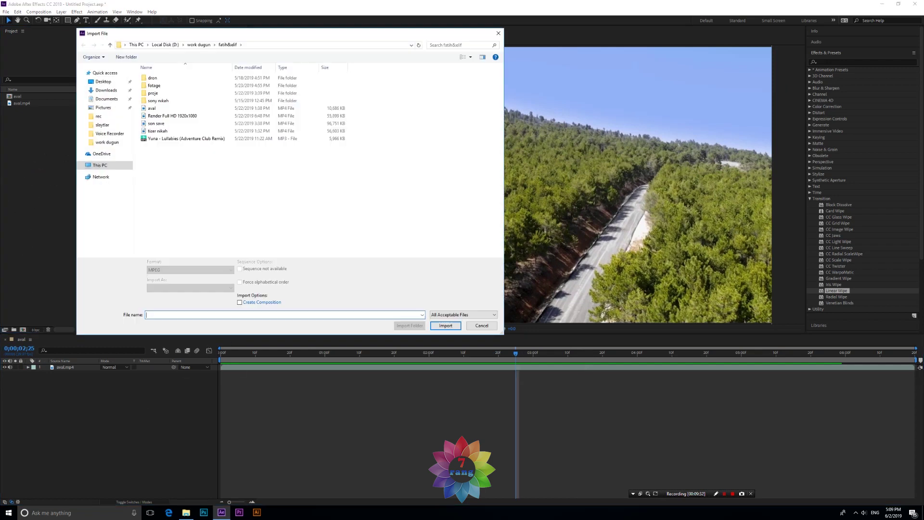
pyautogui.doubleClick(161, 138)
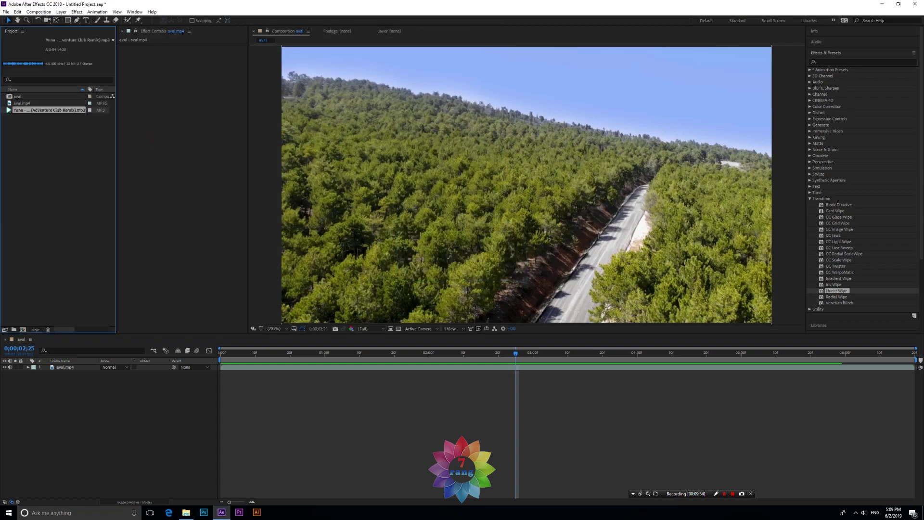
pyautogui.click(23, 142)
pyautogui.click(29, 110)
# Add the MP3 to the aval timeline, preview it, then delete it and select aval.mp4.
pyautogui.moveTo(9, 110); pyautogui.dragTo(51, 373)
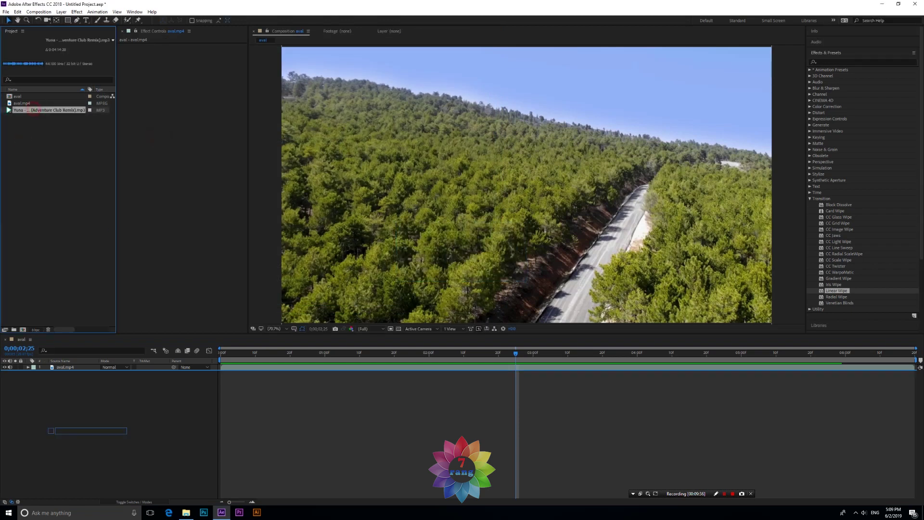
pyautogui.press('space')
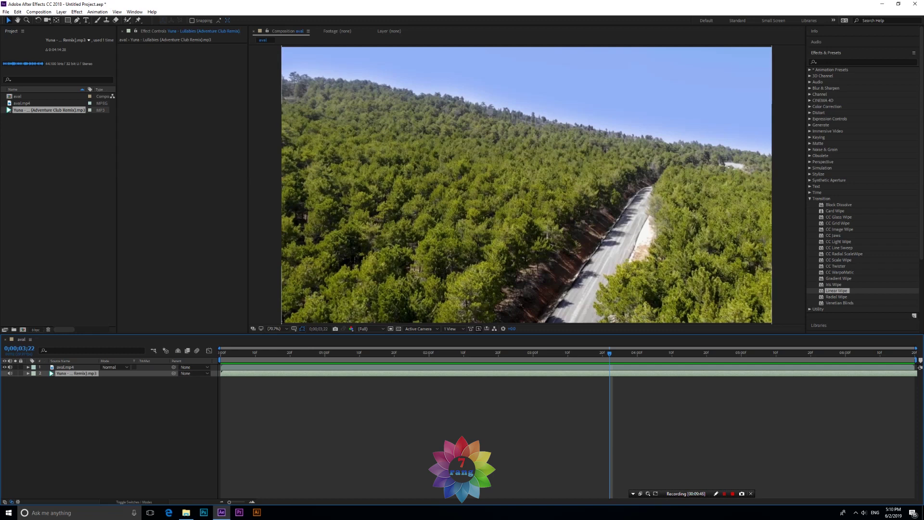
pyautogui.press('Delete')
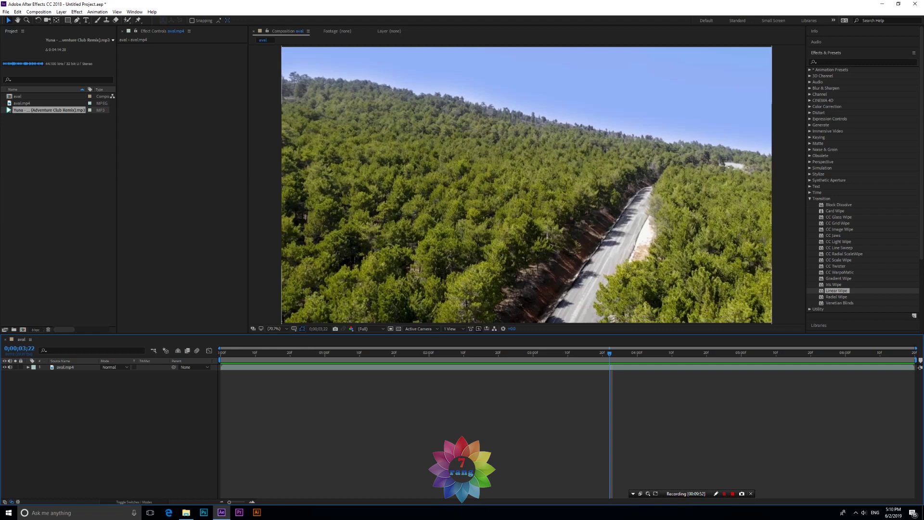
pyautogui.hotkey('ctrl', 'a')
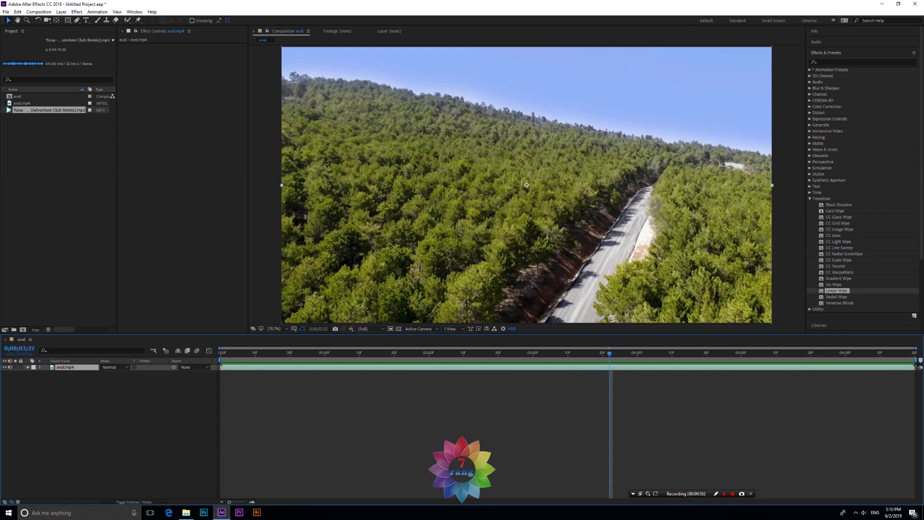
# Set the Composition viewer zoom to 50%.
pyautogui.press('.')
pyautogui.press(',')
pyautogui.press(',')
pyautogui.press(',')
pyautogui.press('.')
pyautogui.press('.')
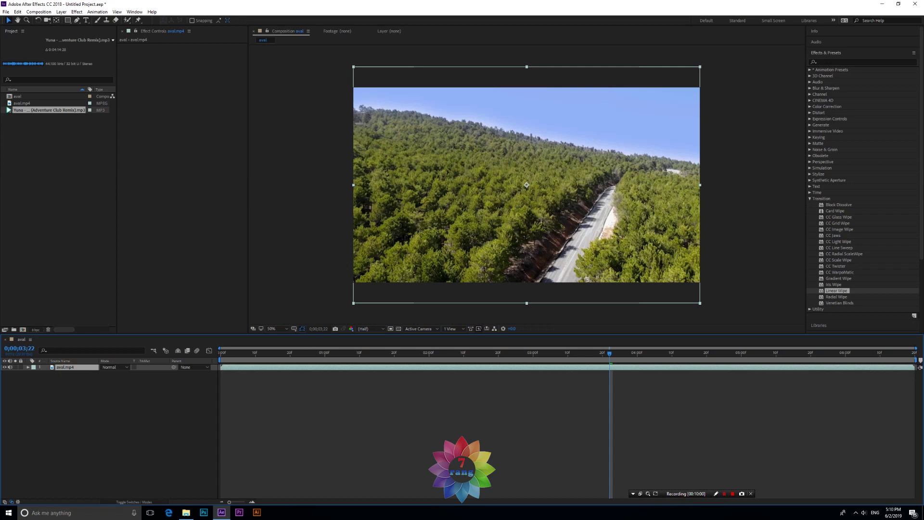
pyautogui.moveTo(527, 184)
pyautogui.mouseDown()
pyautogui.moveTo(520, 191)
pyautogui.moveTo(529, 195)
pyautogui.mouseUp()
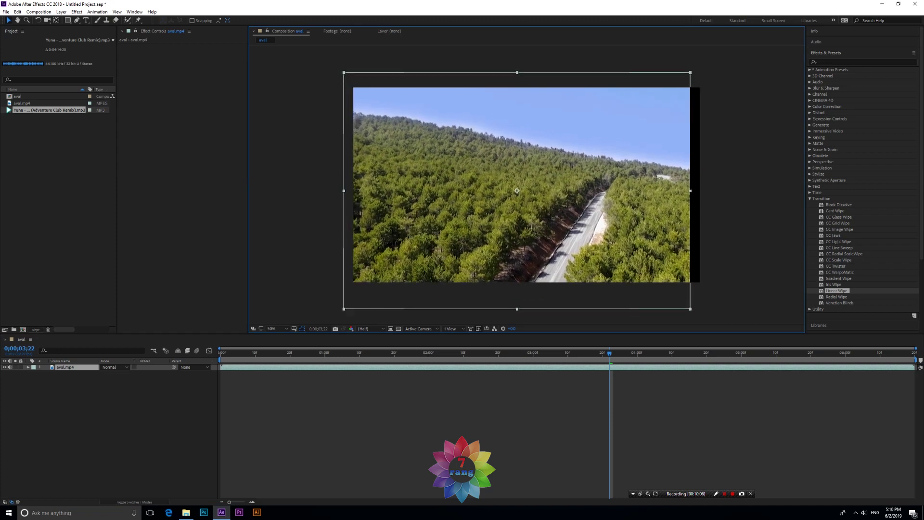
pyautogui.press('Return')
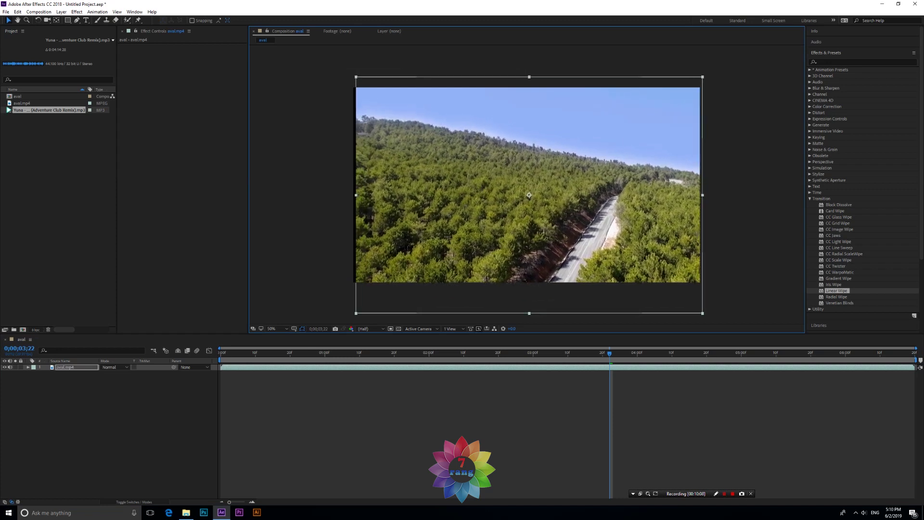
# Move the layer's anchor point to its top-left corner with the Pan Behind tool.
pyautogui.click(56, 20)
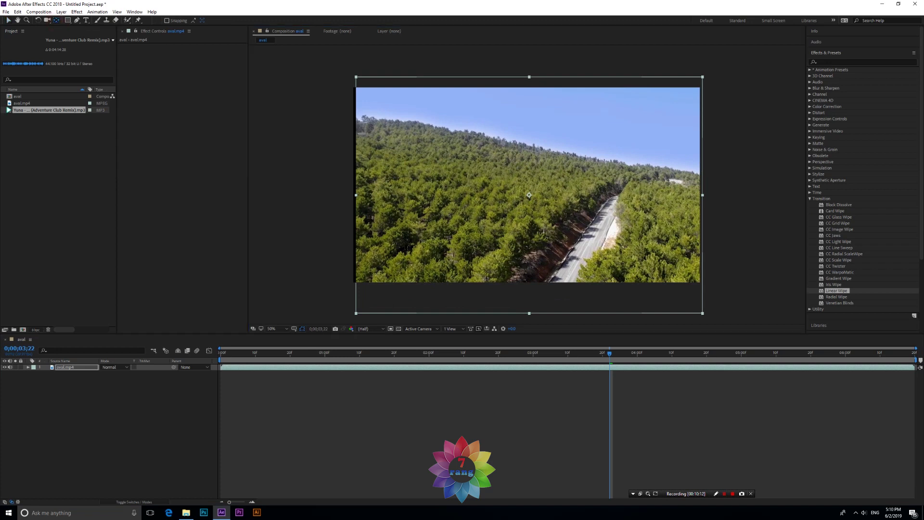
pyautogui.moveTo(529, 195); pyautogui.dragTo(351, 92)
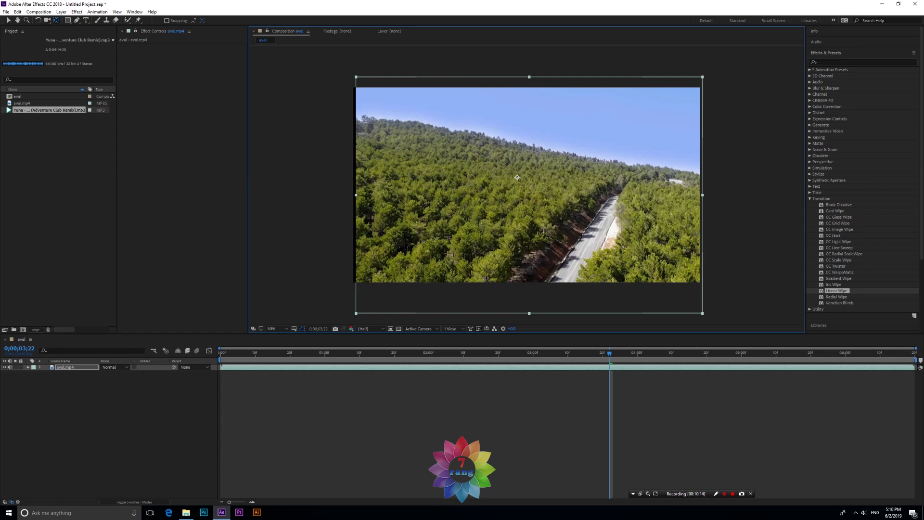
pyautogui.moveTo(351, 92); pyautogui.dragTo(358, 89)
# Keyframe a Rotation tilt of about 30°, then Rotation 0° at 0;00;03;29.
pyautogui.click(65, 368)
pyautogui.click(28, 367)
pyautogui.click(34, 373)
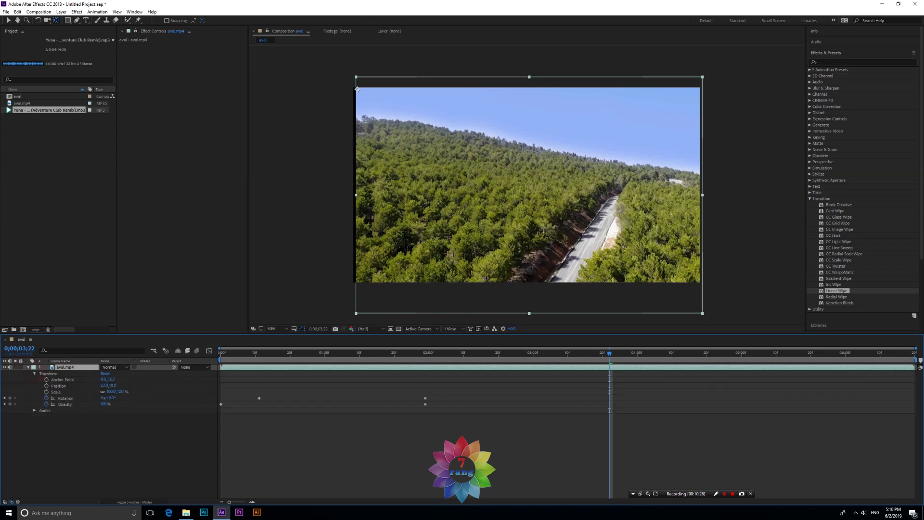
pyautogui.moveTo(107, 398)
pyautogui.mouseDown()
pyautogui.moveTo(129, 398)
pyautogui.moveTo(92, 398)
pyautogui.moveTo(125, 397)
pyautogui.moveTo(101, 398)
pyautogui.mouseUp()
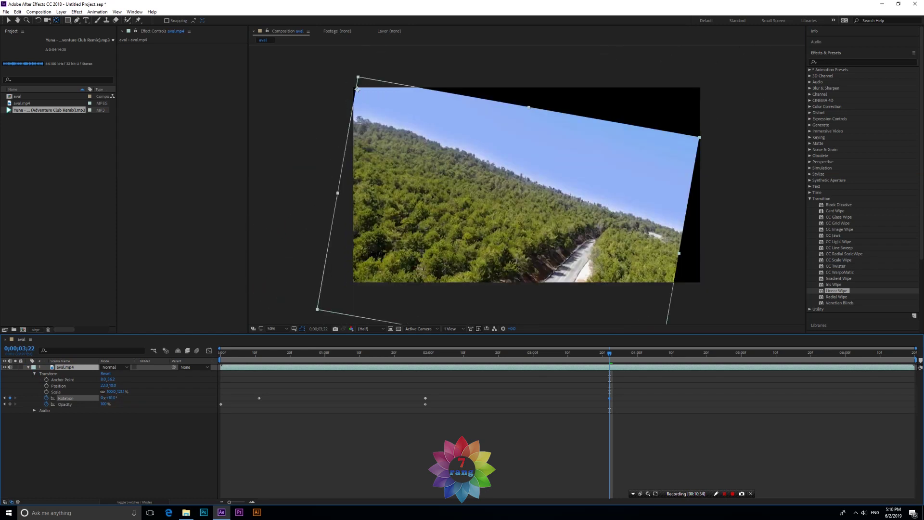
pyautogui.moveTo(610, 352); pyautogui.dragTo(634, 353)
pyautogui.click(110, 398)
pyautogui.write('0')
pyautogui.press('Return')
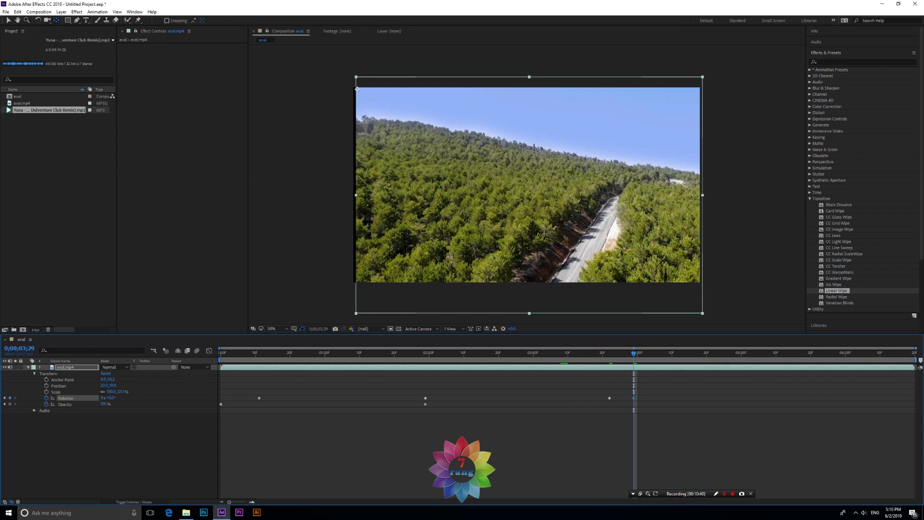
# At 0;00;04;06, spin the layer a full turn around its top-left corner with the Rotate tool.
pyautogui.moveTo(634, 353)
pyautogui.mouseDown()
pyautogui.moveTo(283, 353)
pyautogui.moveTo(575, 353)
pyautogui.mouseUp()
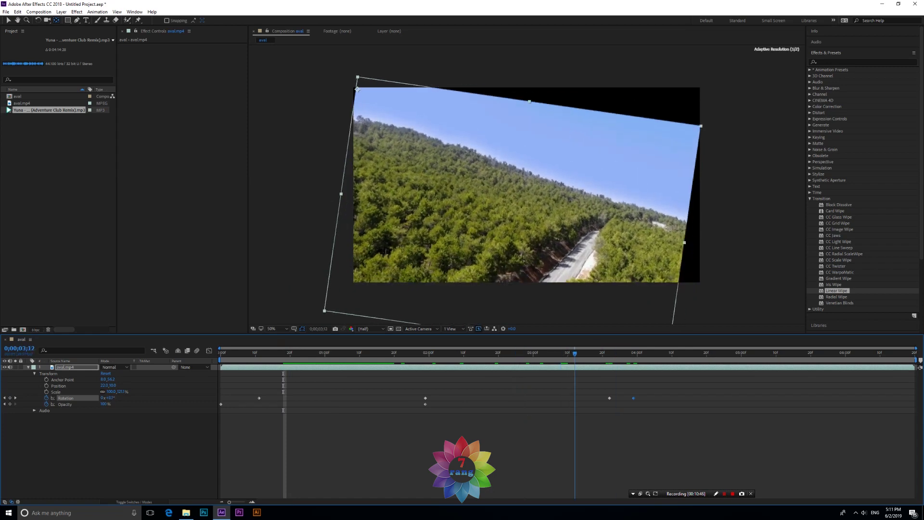
pyautogui.moveTo(575, 353); pyautogui.dragTo(658, 353)
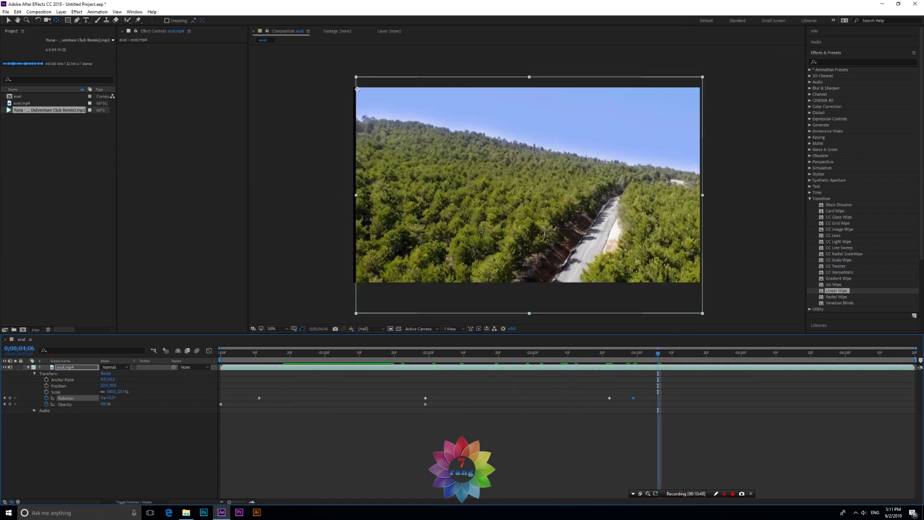
pyautogui.press('w')
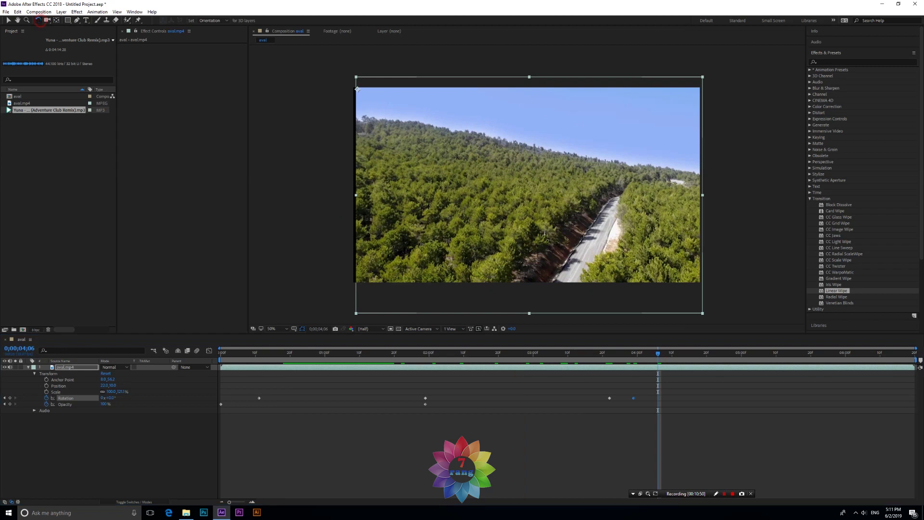
pyautogui.click(703, 80)
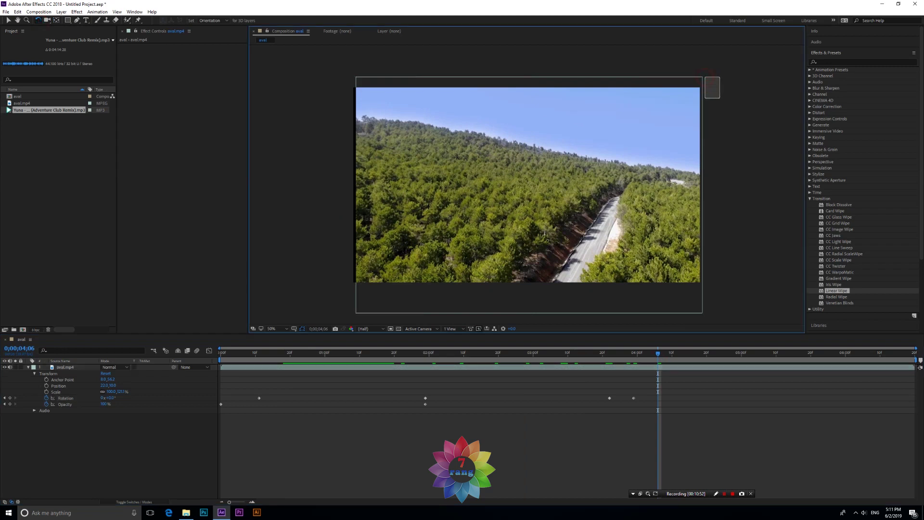
pyautogui.moveTo(703, 77); pyautogui.dragTo(269, 239)
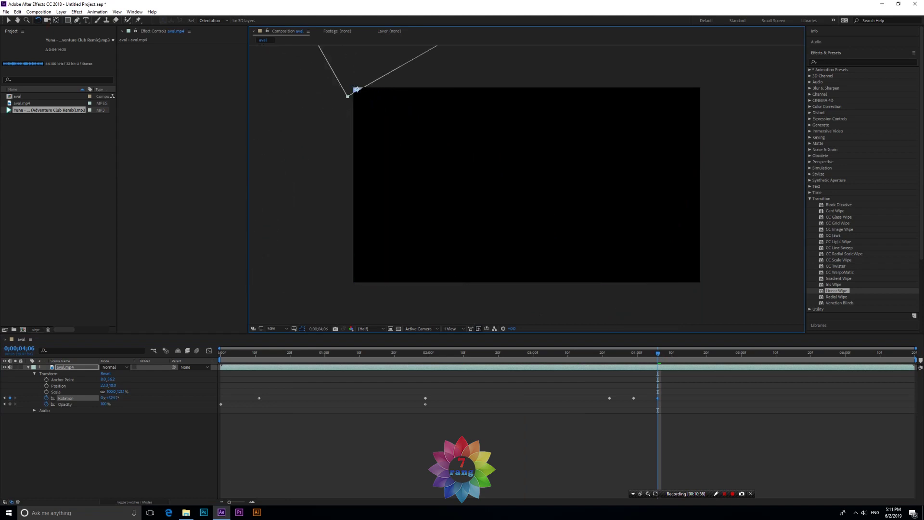
pyautogui.moveTo(269, 238)
pyautogui.mouseDown()
pyautogui.moveTo(684, 144)
pyautogui.moveTo(700, 78)
pyautogui.mouseUp()
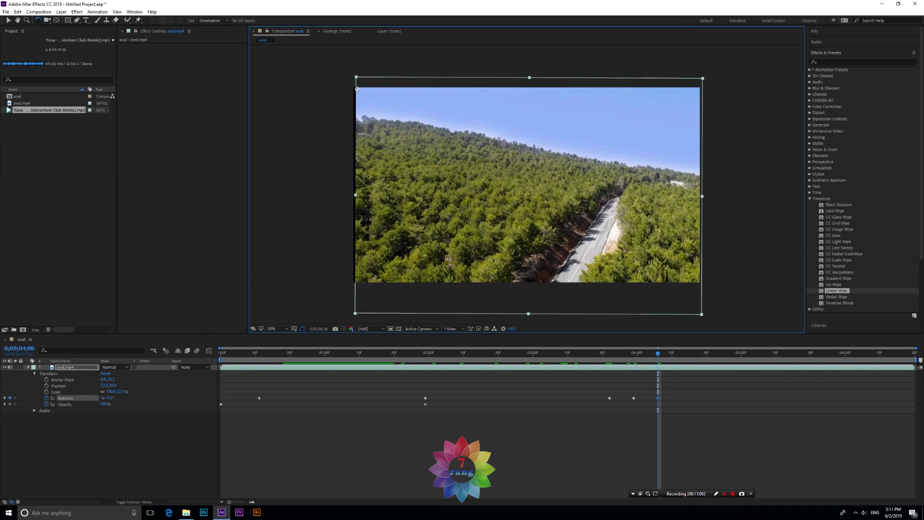
pyautogui.doubleClick(8, 110)
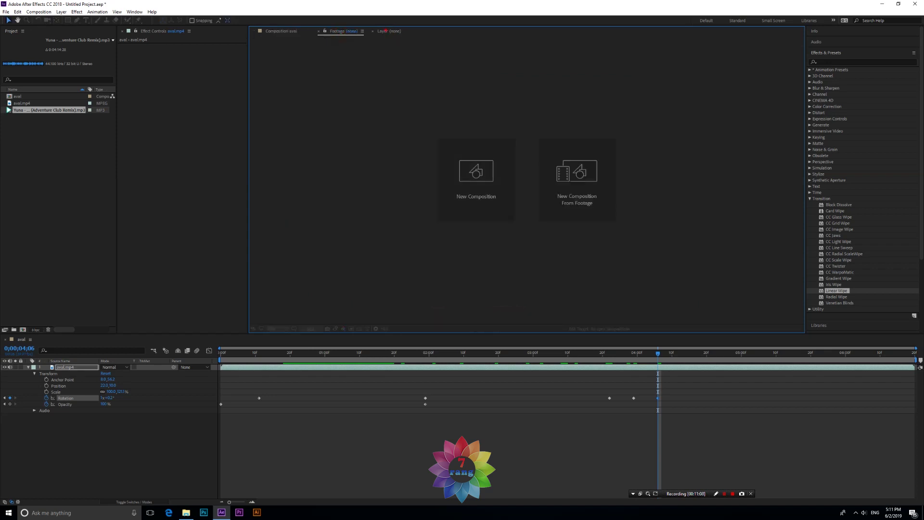
# Return to the Composition aval tab, collapse Effects & Presets, and deselect the aval.mp4 layer.
pyautogui.click(280, 31)
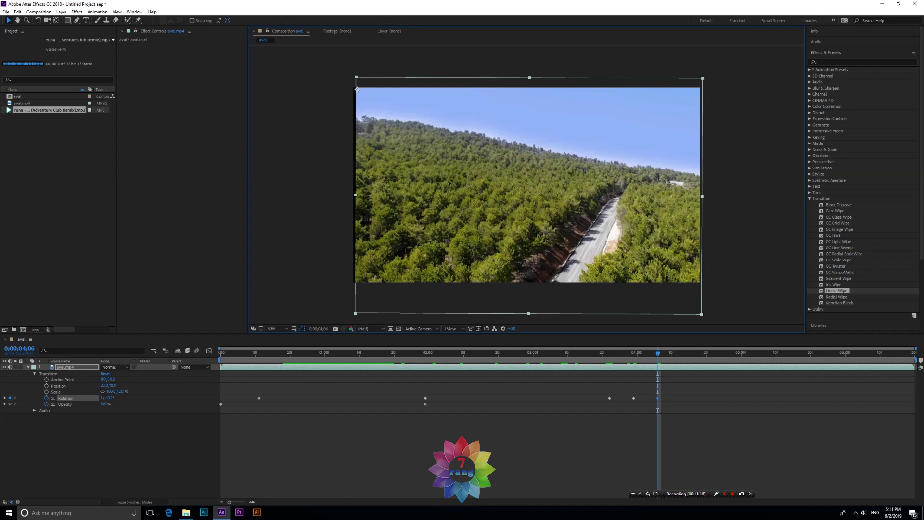
pyautogui.click(827, 53)
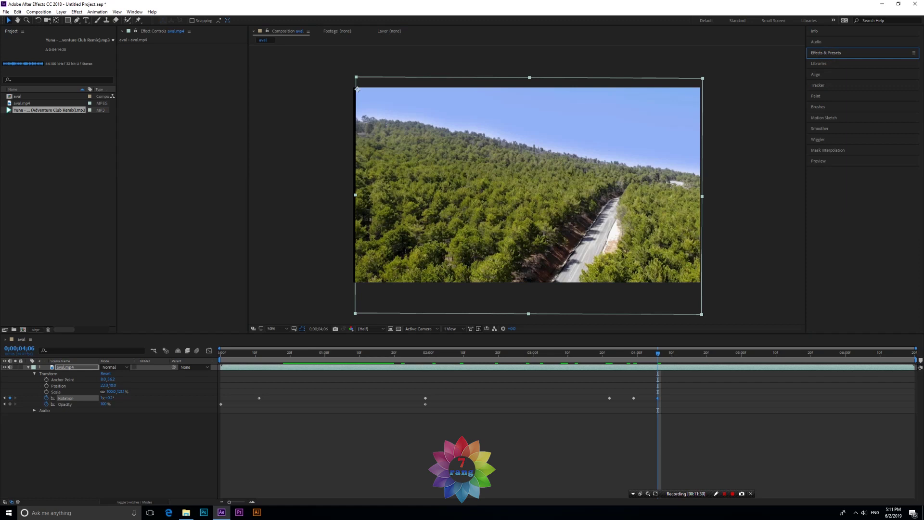
pyautogui.click(144, 473)
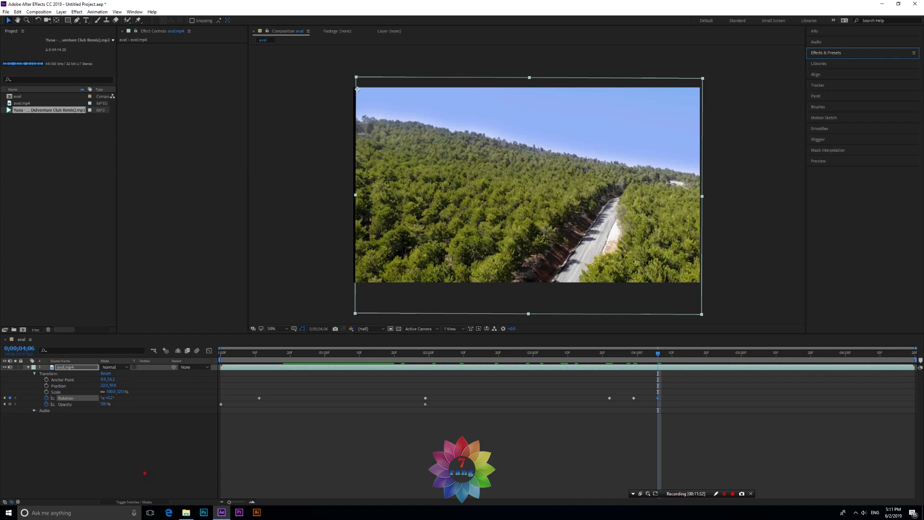